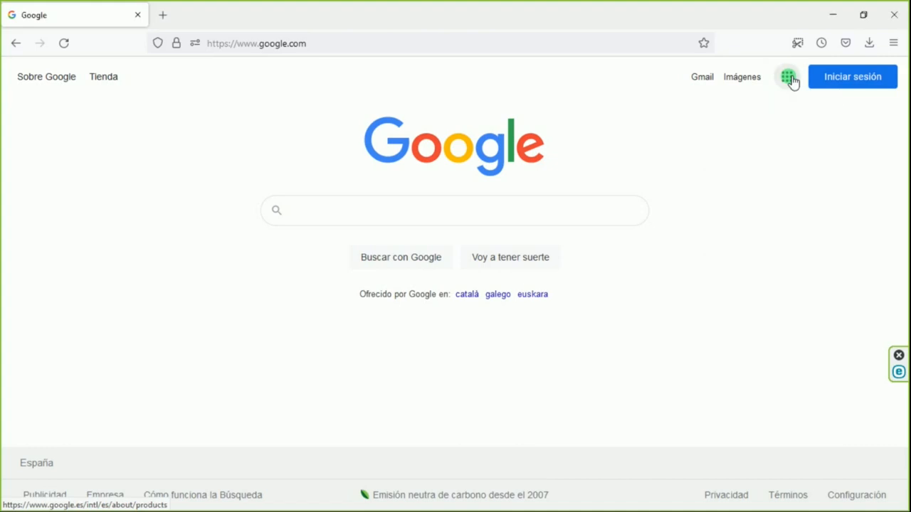
Open Google Contacts from the list of Google apps on the Google home page
click(788, 78)
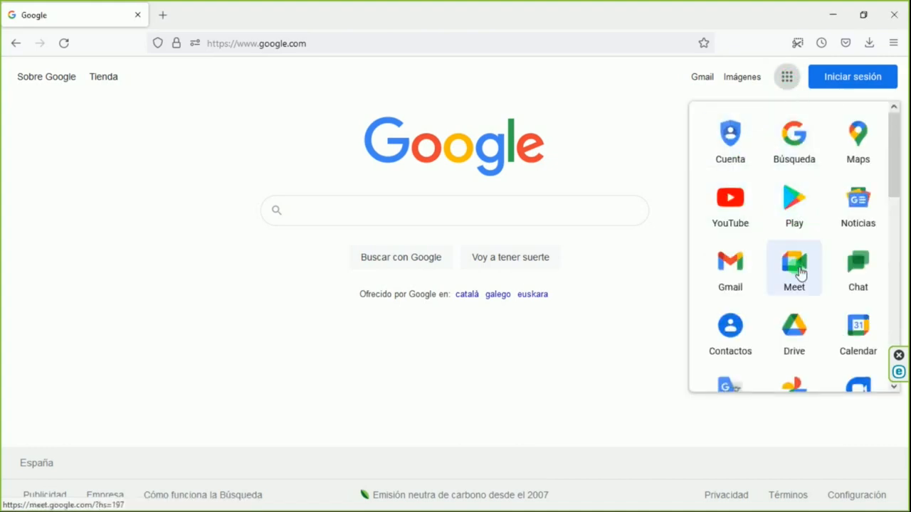
scroll(797, 270, down, 1)
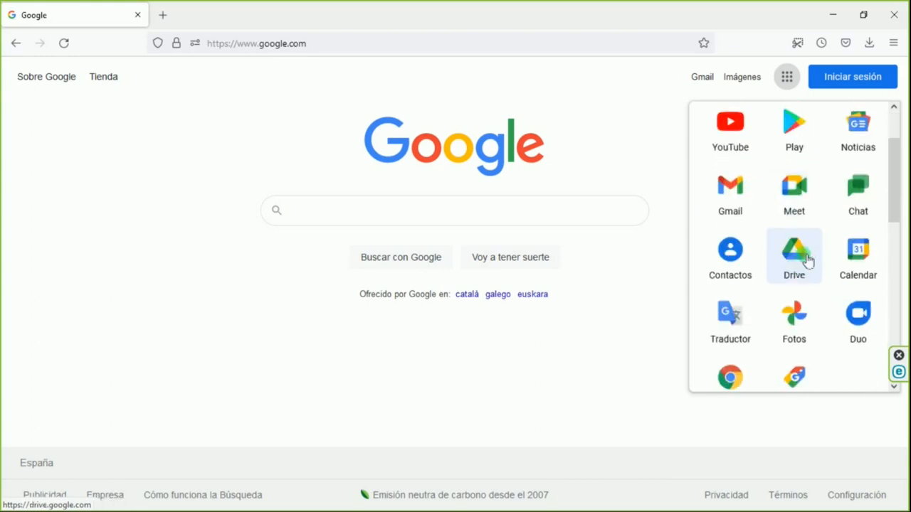
click(740, 271)
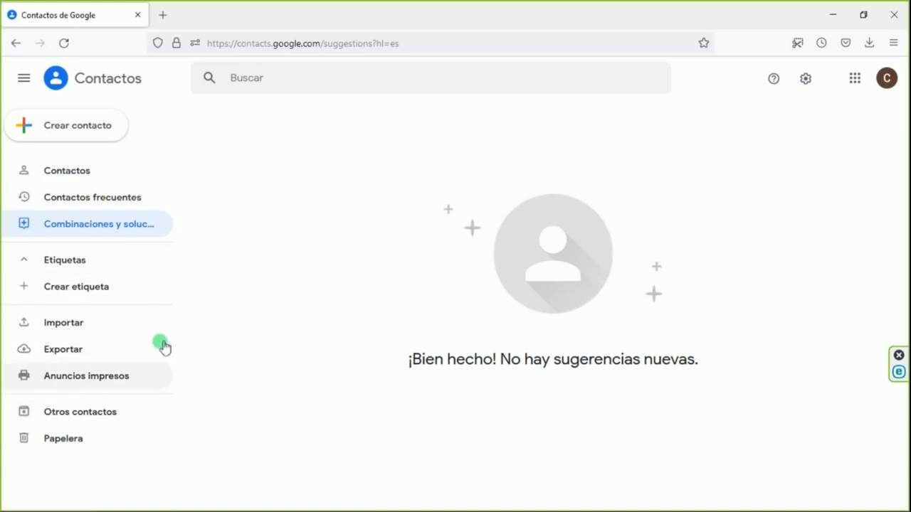
Look at the contact list and the page of merge and fix suggestions
click(88, 176)
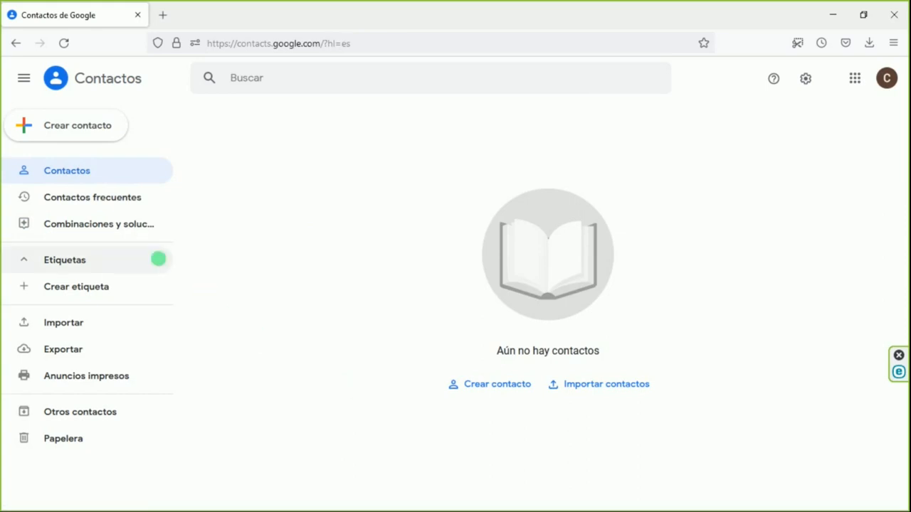
click(129, 226)
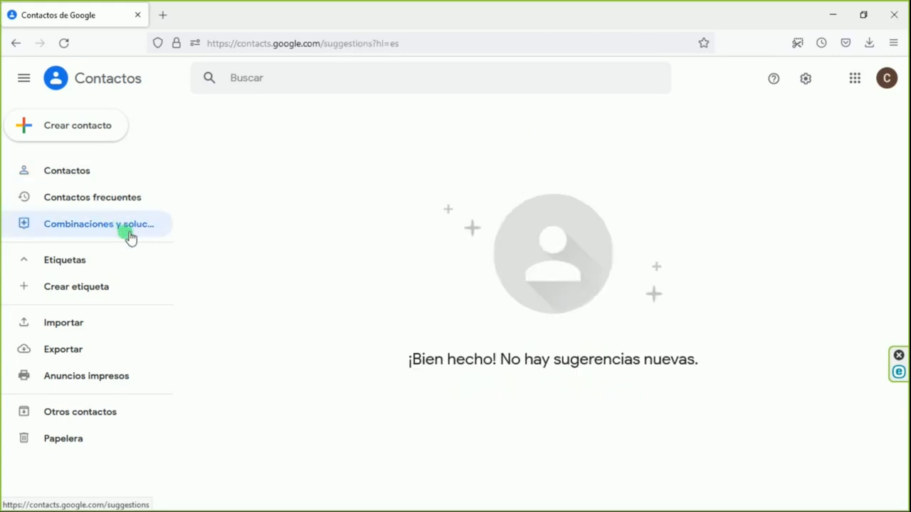
click(228, 256)
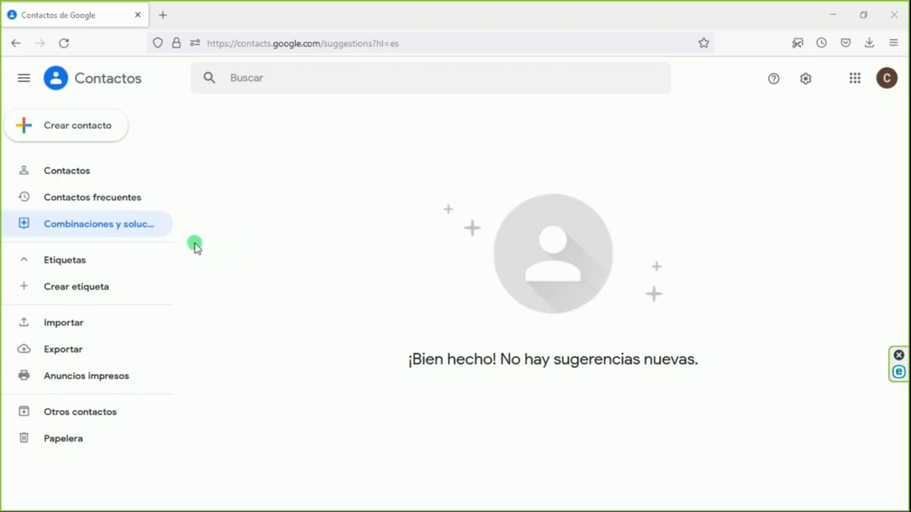
mouse_move(181, 218)
mouse_down()
mouse_move(130, 207)
mouse_move(17, 235)
mouse_move(183, 228)
mouse_up()
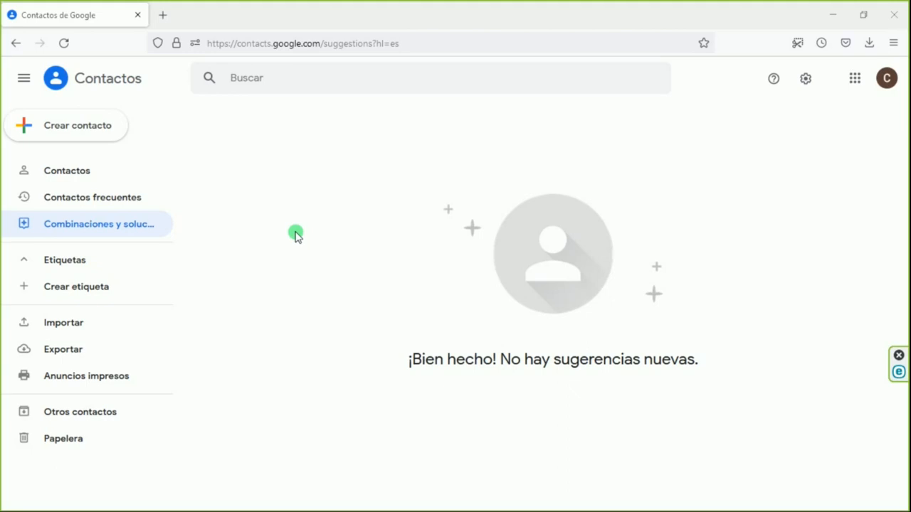
mouse_move(114, 249)
mouse_down()
mouse_move(62, 238)
mouse_move(16, 277)
mouse_move(86, 311)
mouse_move(123, 262)
mouse_move(106, 242)
mouse_up()
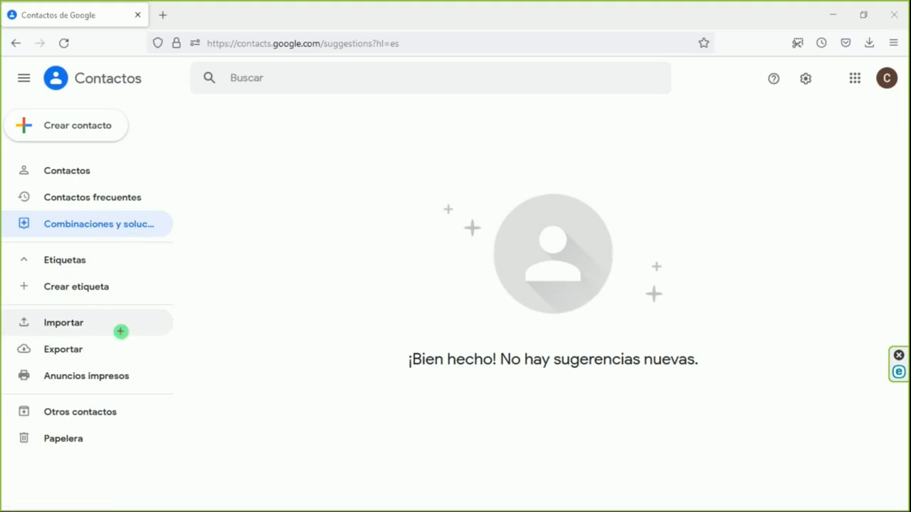
mouse_move(101, 306)
mouse_down()
mouse_move(6, 328)
mouse_move(71, 374)
mouse_move(118, 306)
mouse_move(95, 301)
mouse_up()
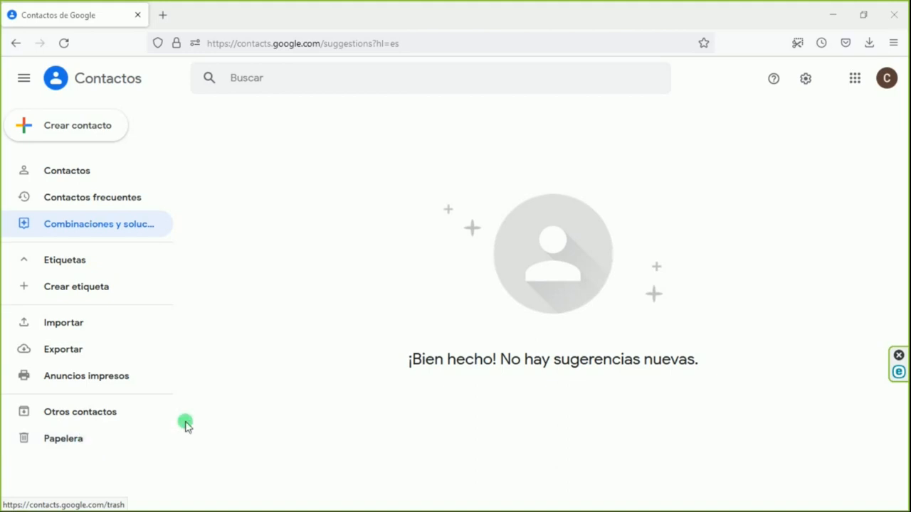
Start a new single contact and enter the contact's first name
click(88, 134)
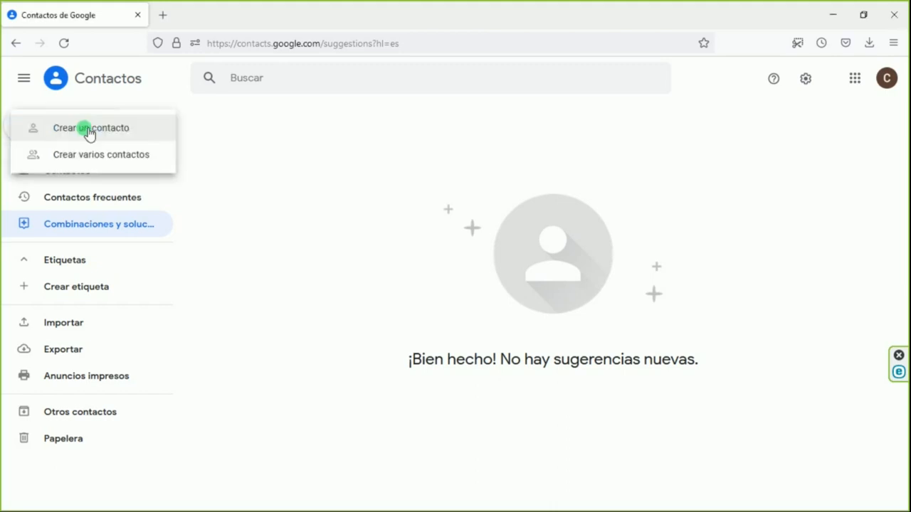
click(89, 133)
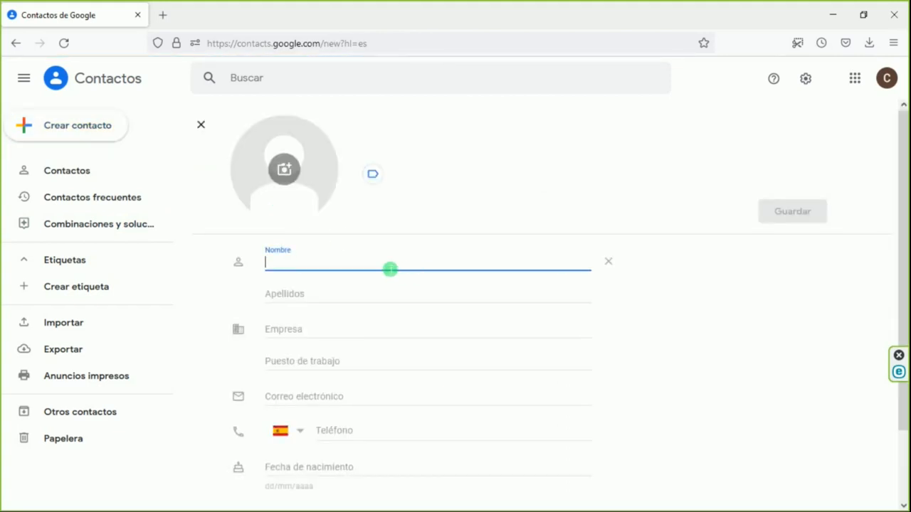
text(Tono)
click(430, 280)
key(shift+Tab)
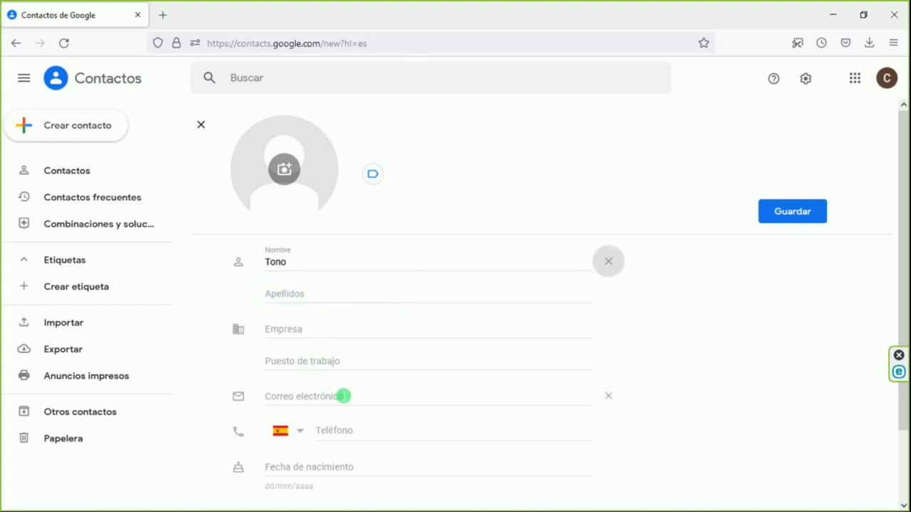
Examine the email, phone and remaining fields of the new contact form
click(336, 400)
click(341, 431)
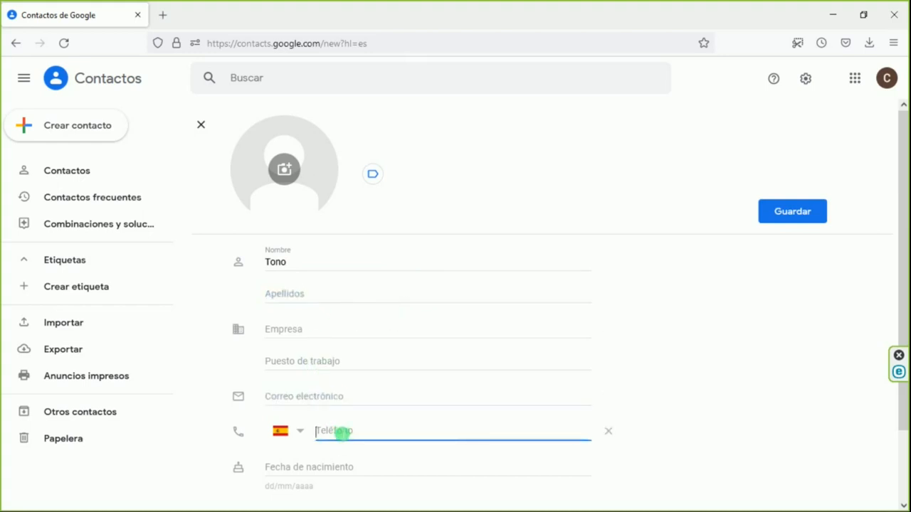
scroll(341, 431, down, 2)
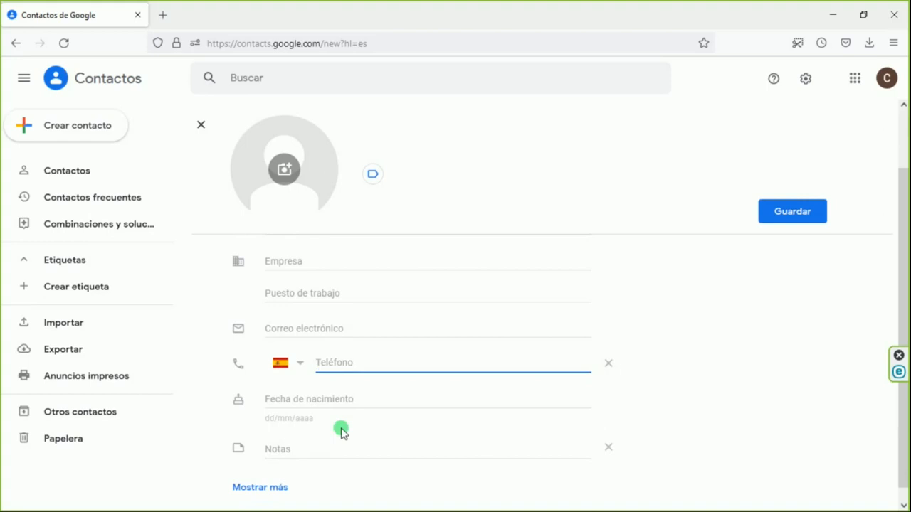
mouse_move(347, 313)
mouse_down()
mouse_move(244, 301)
mouse_move(301, 419)
mouse_move(334, 313)
mouse_up()
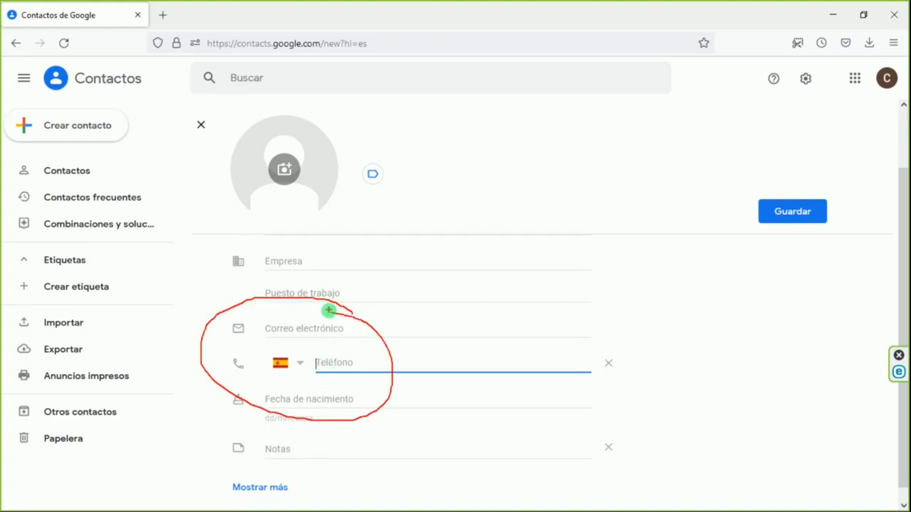
key(Escape)
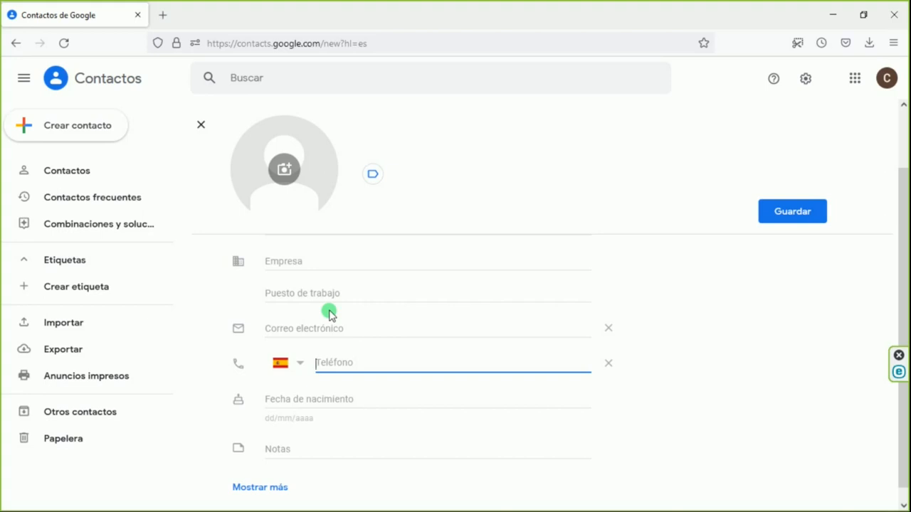
Return to the contact list and merge the suggested duplicate contacts into one entry
key(alt+Left)
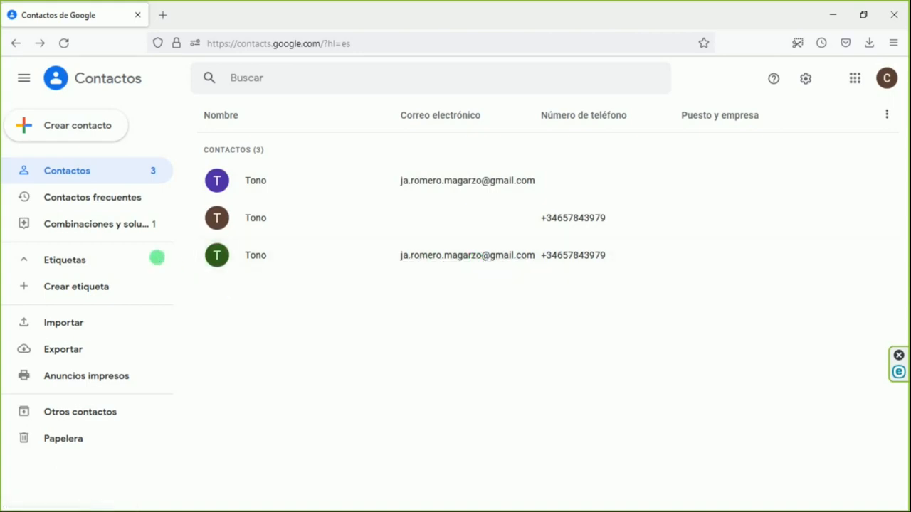
click(112, 225)
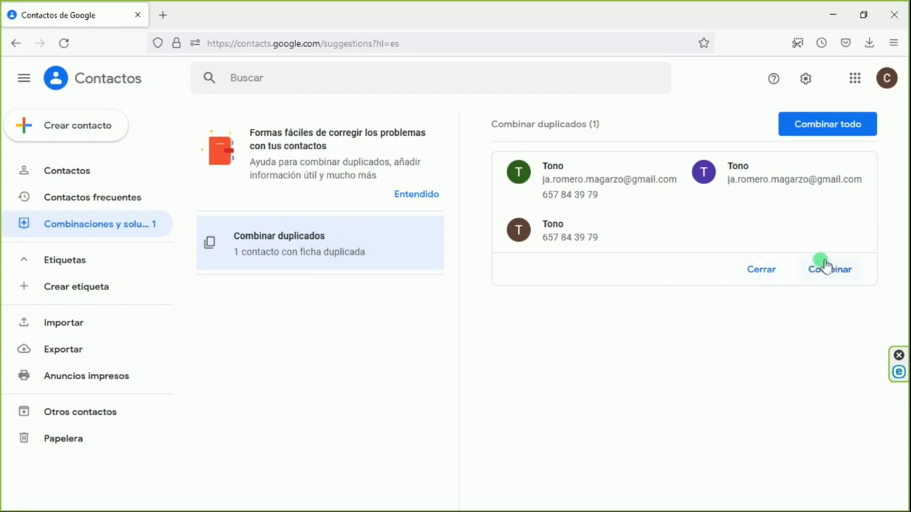
mouse_move(840, 252)
mouse_down()
mouse_move(858, 318)
mouse_move(824, 245)
mouse_up()
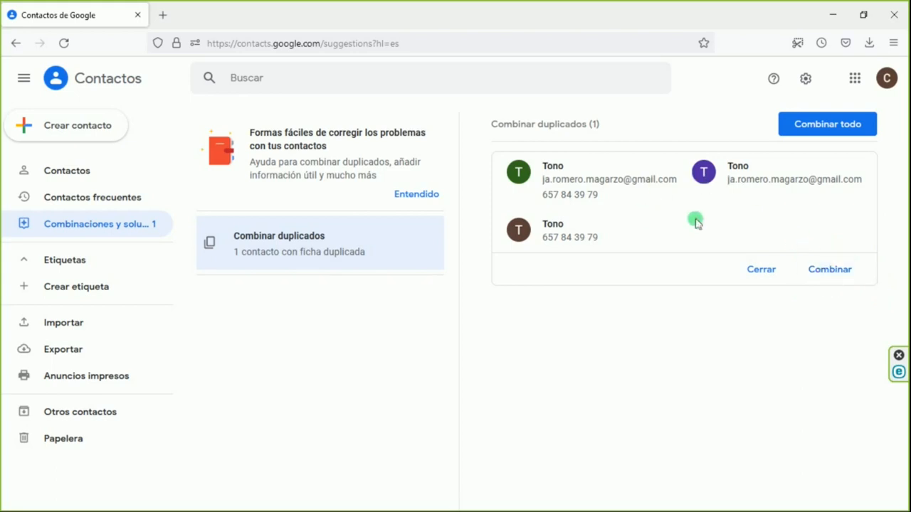
click(834, 271)
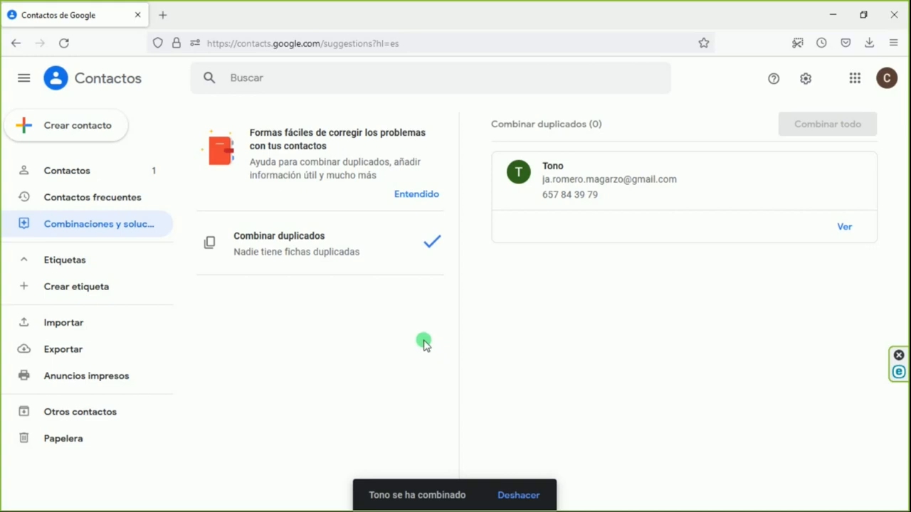
Return to the contact list and create a label named Tonojadaca
click(82, 175)
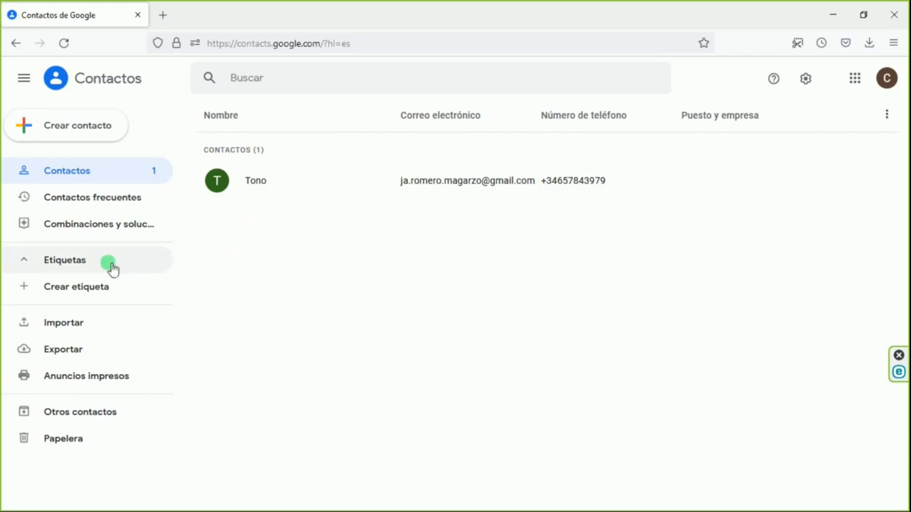
click(64, 291)
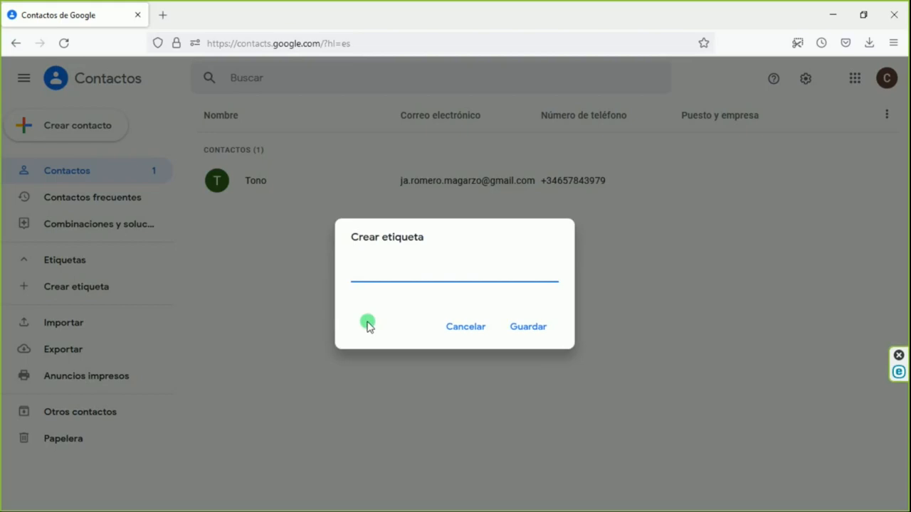
text(Tonojadaca)
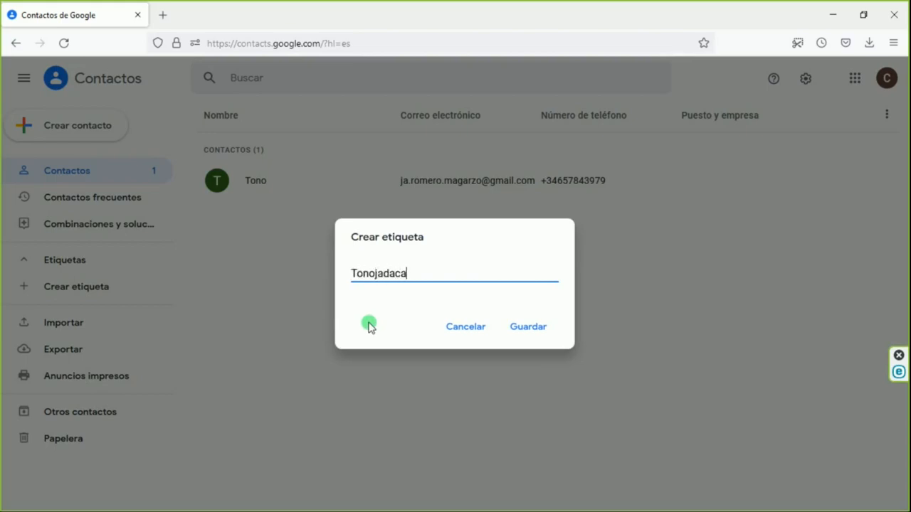
click(529, 327)
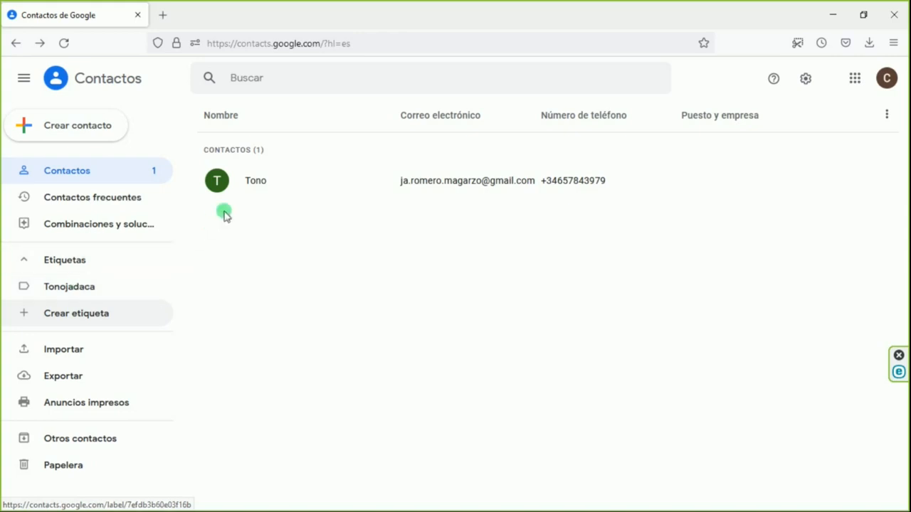
drag(271, 183, 90, 288)
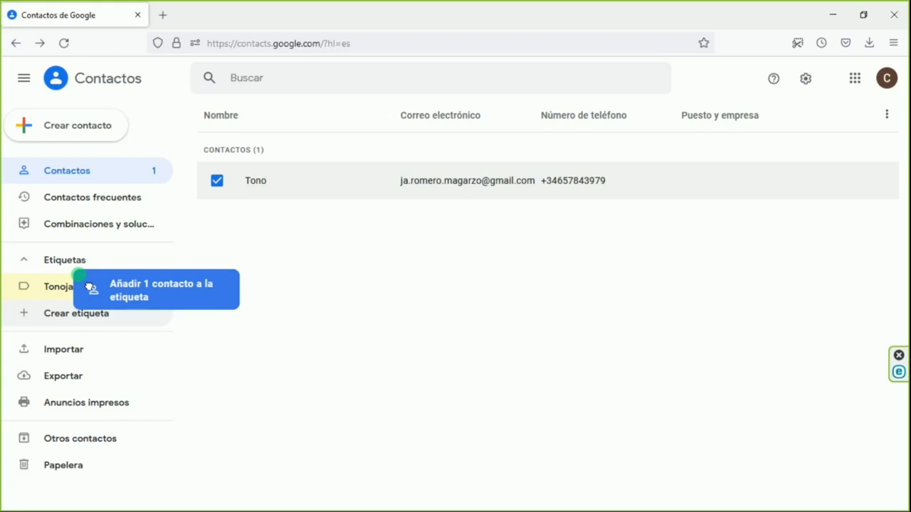
drag(90, 288, 218, 183)
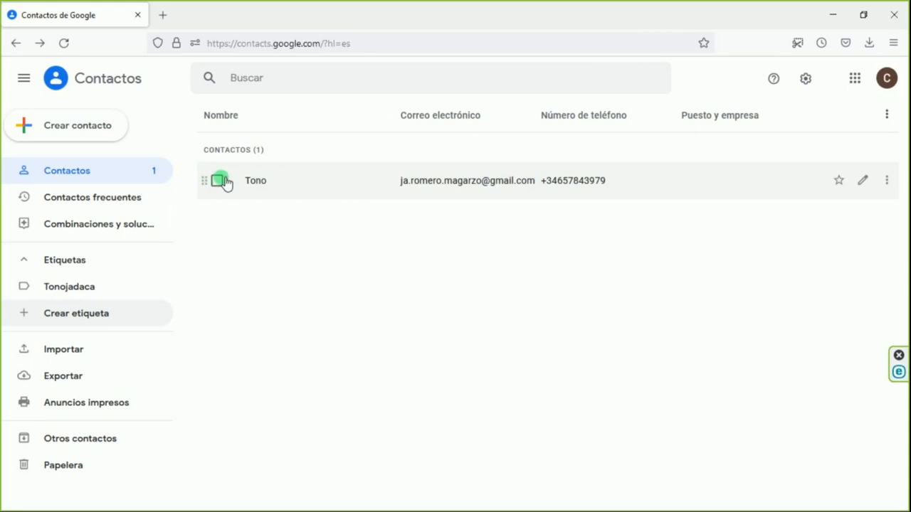
click(222, 182)
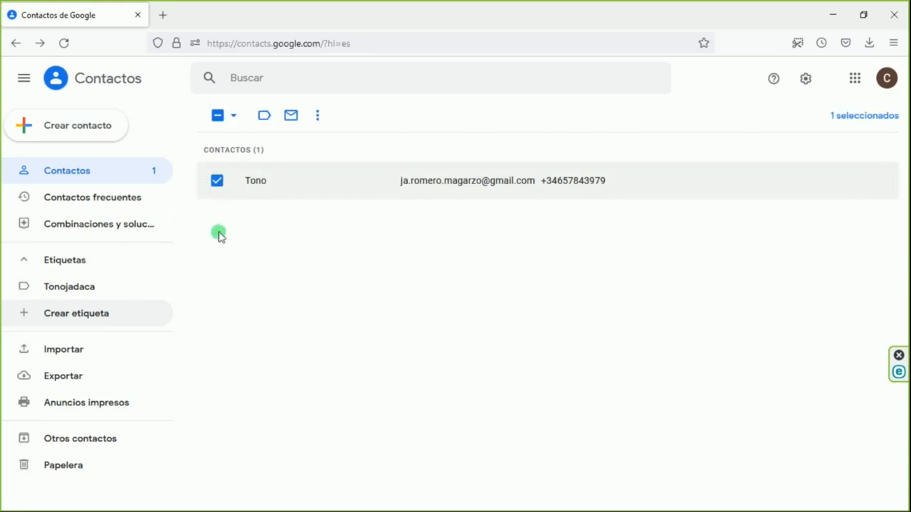
click(219, 276)
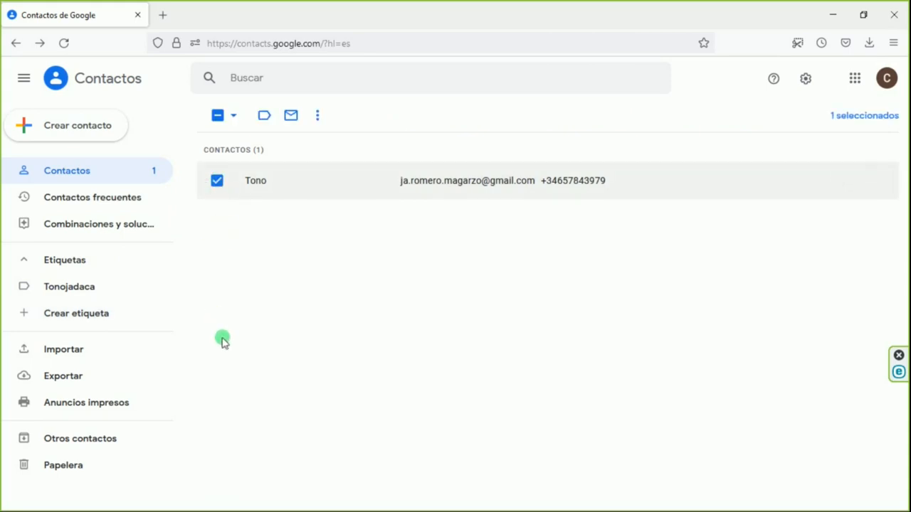
drag(265, 187, 81, 290)
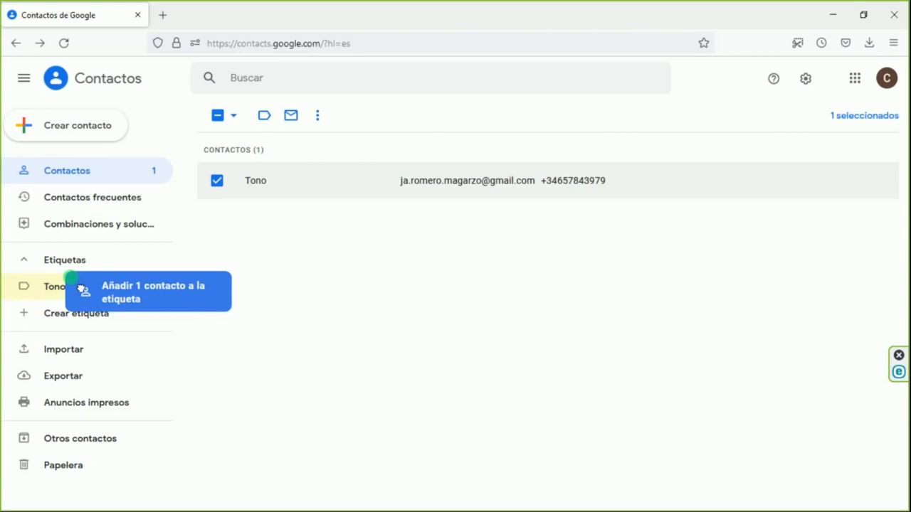
drag(81, 291, 238, 167)
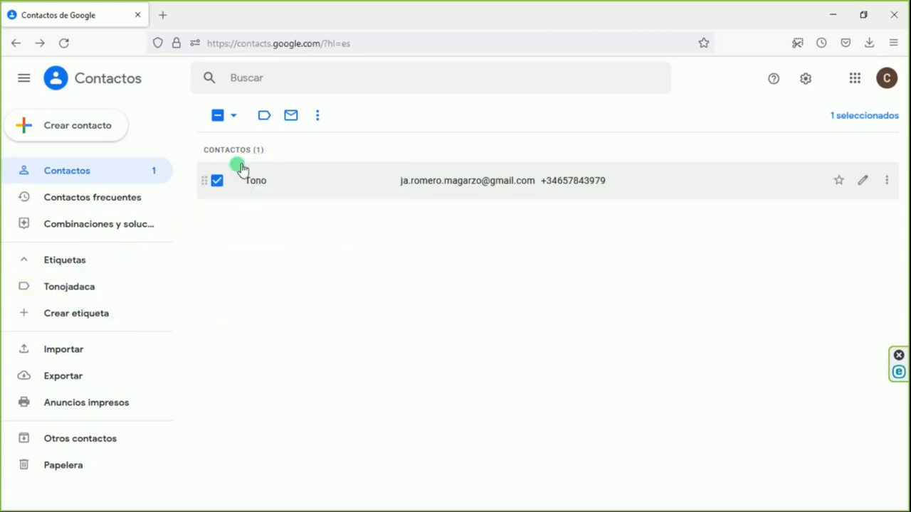
click(217, 180)
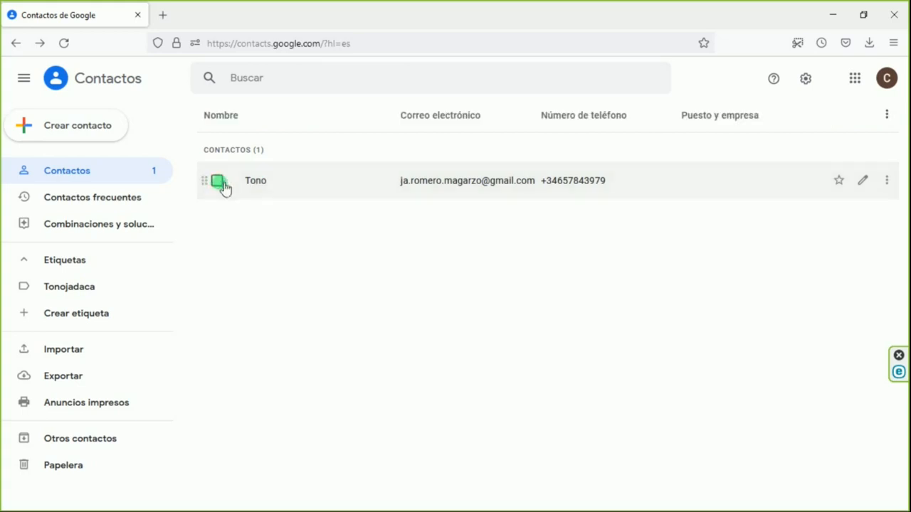
Open the listed contact's details and assign the Tonojadaca label to it
click(262, 183)
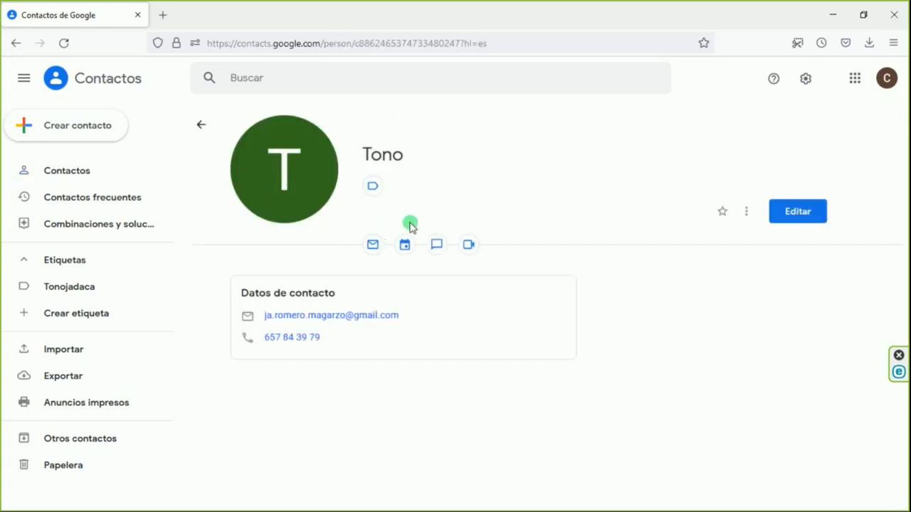
mouse_move(427, 169)
mouse_down()
mouse_move(346, 168)
mouse_move(397, 206)
mouse_move(421, 169)
mouse_up()
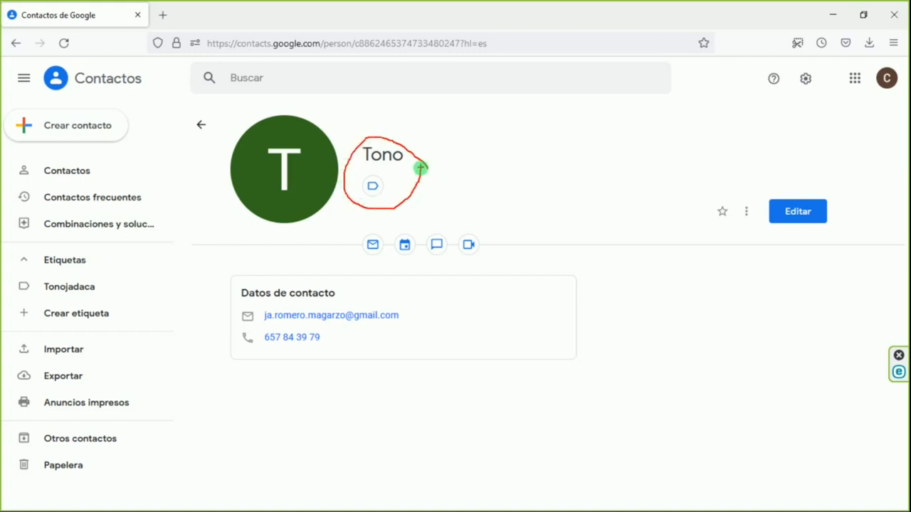
key(Escape)
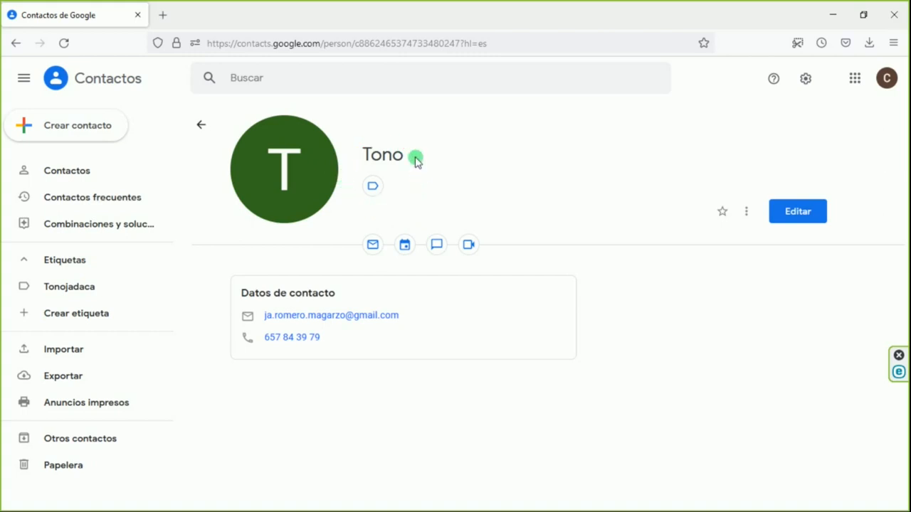
click(373, 187)
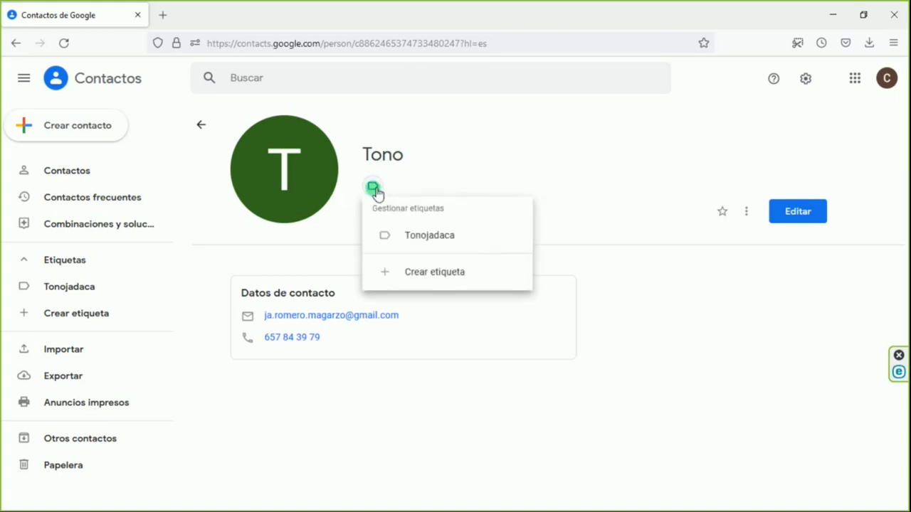
click(413, 238)
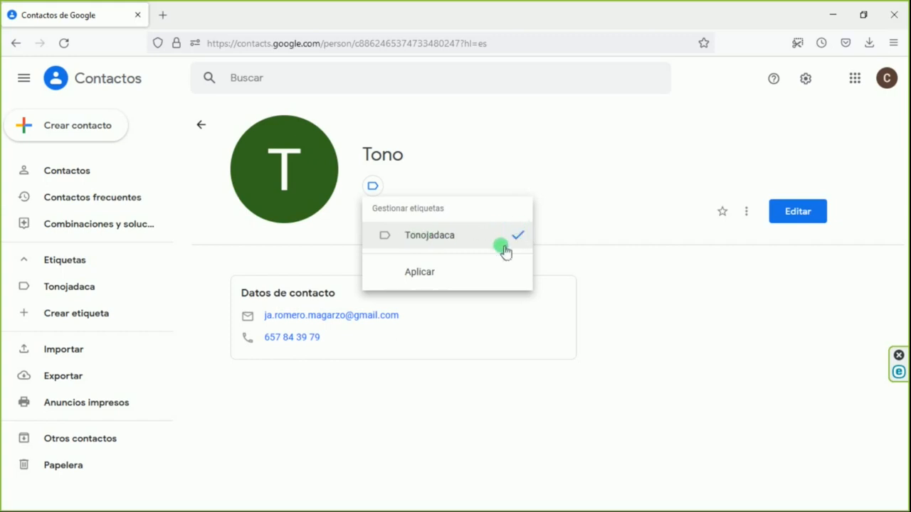
click(435, 274)
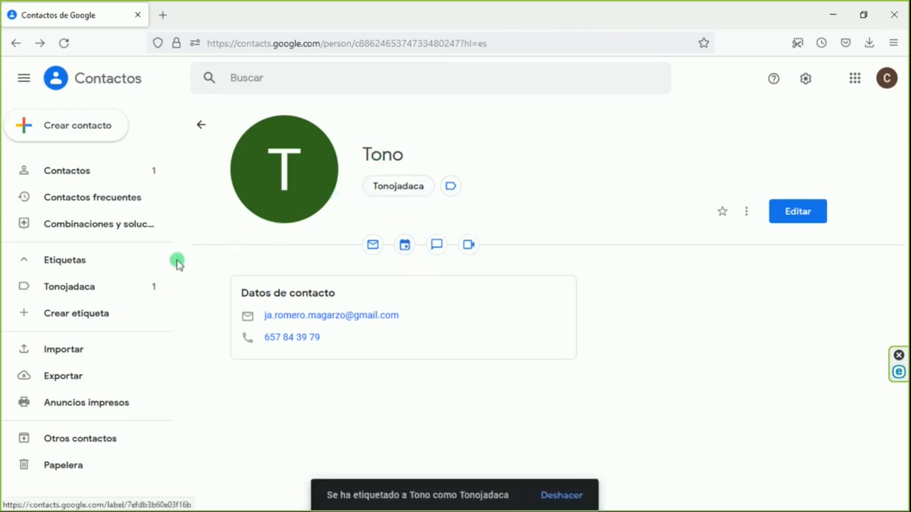
View the contacts under the Tonojadaca label, compare them with the full contact list, and return to the label
click(93, 291)
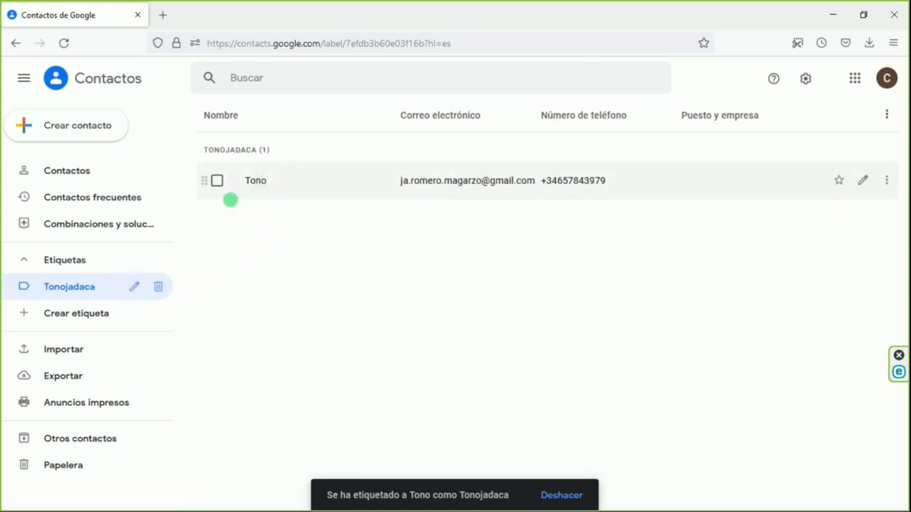
click(87, 175)
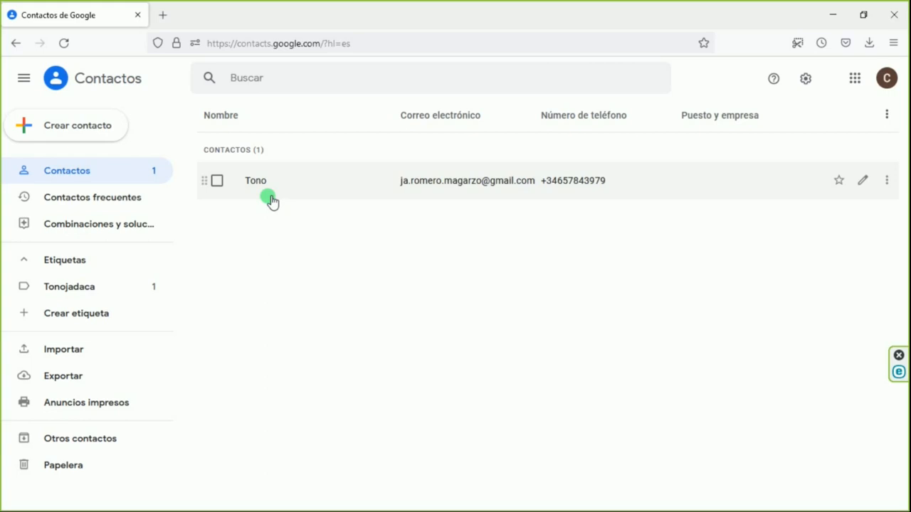
click(90, 291)
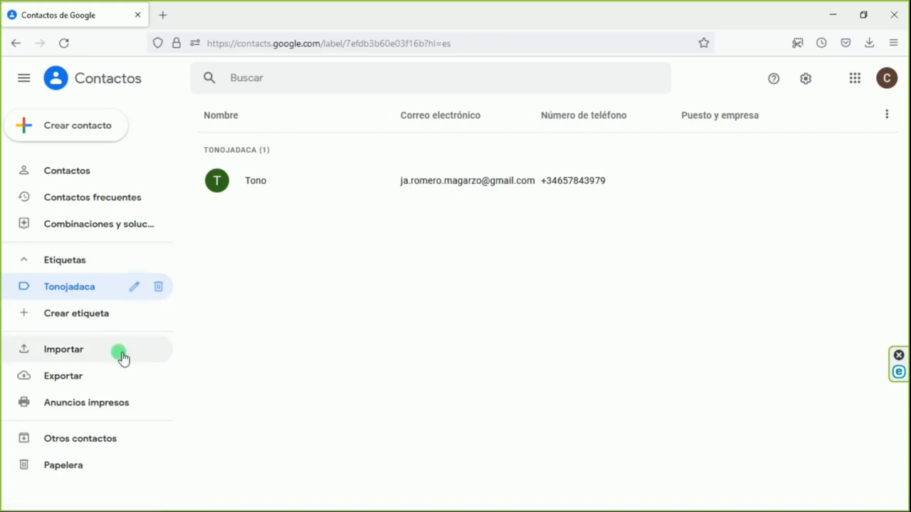
mouse_move(109, 348)
mouse_down()
mouse_move(16, 355)
mouse_move(113, 398)
mouse_move(107, 348)
mouse_up()
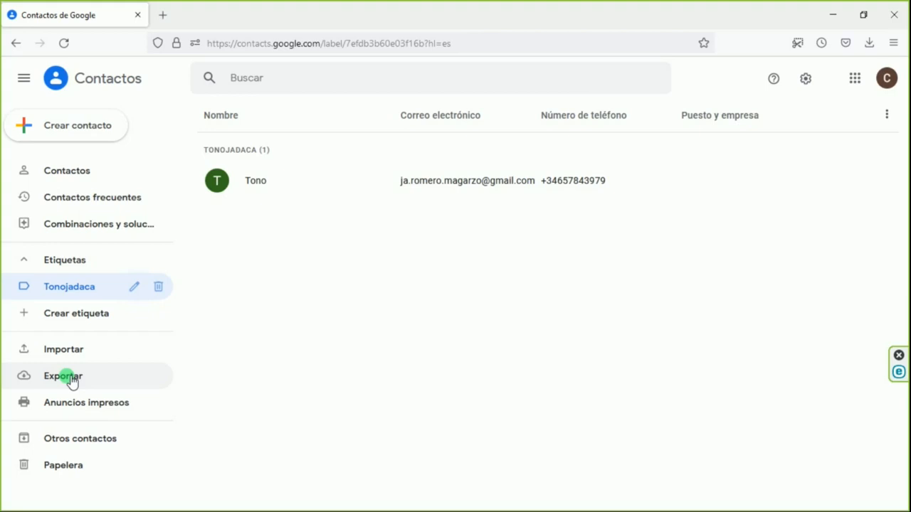
Open the contact export options and check which contact groups can be exported, keeping Tonojadaca as the source
drag(103, 379, 168, 375)
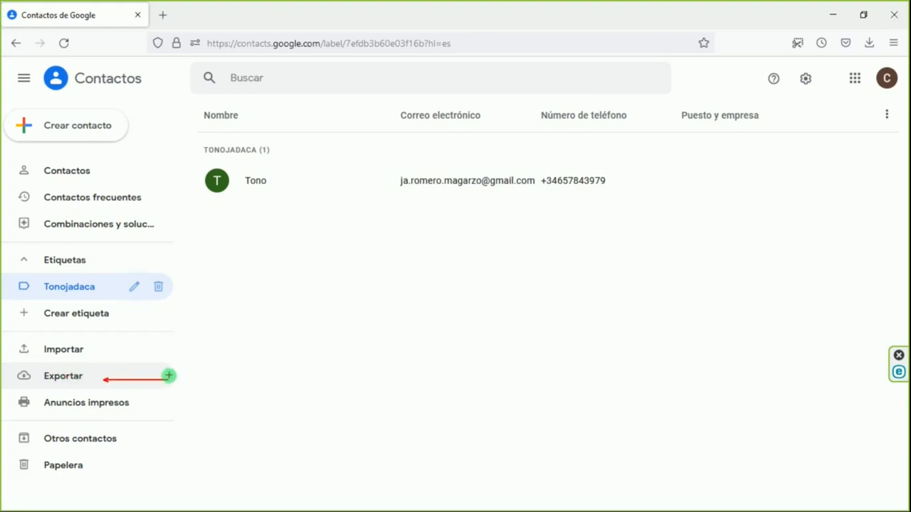
click(82, 382)
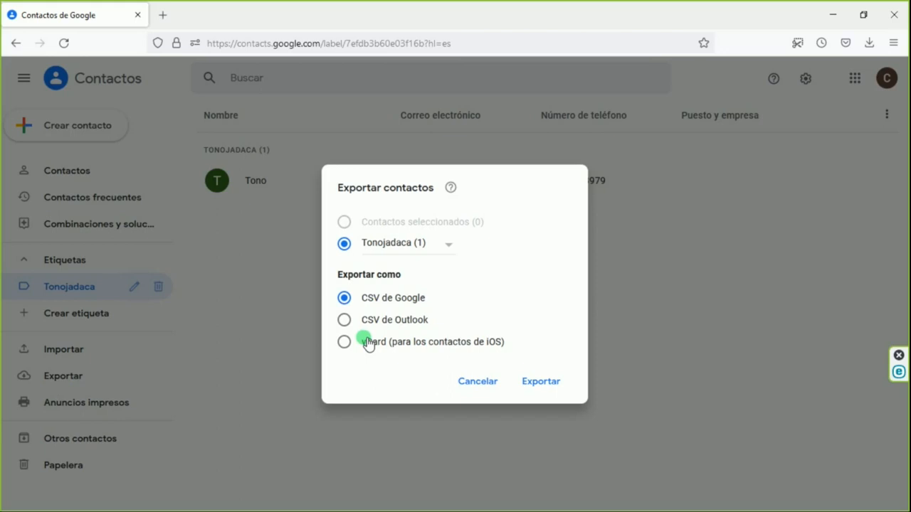
click(448, 245)
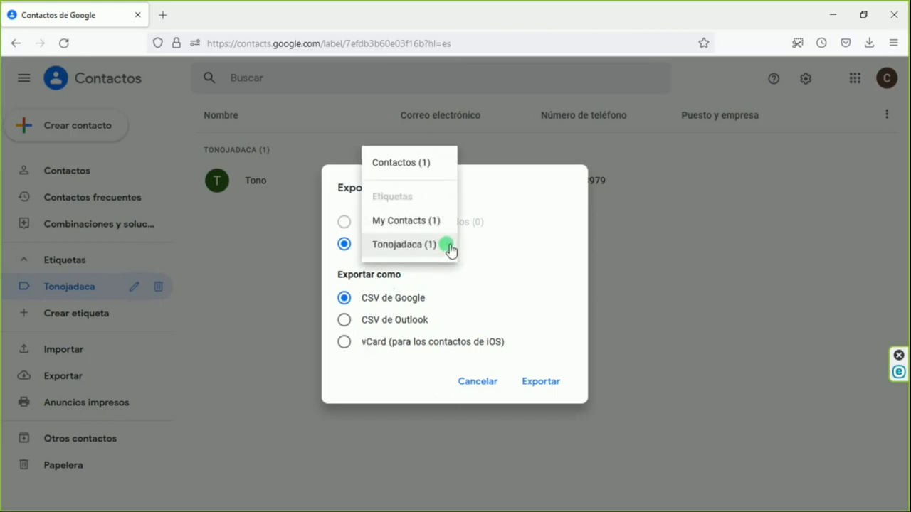
click(525, 258)
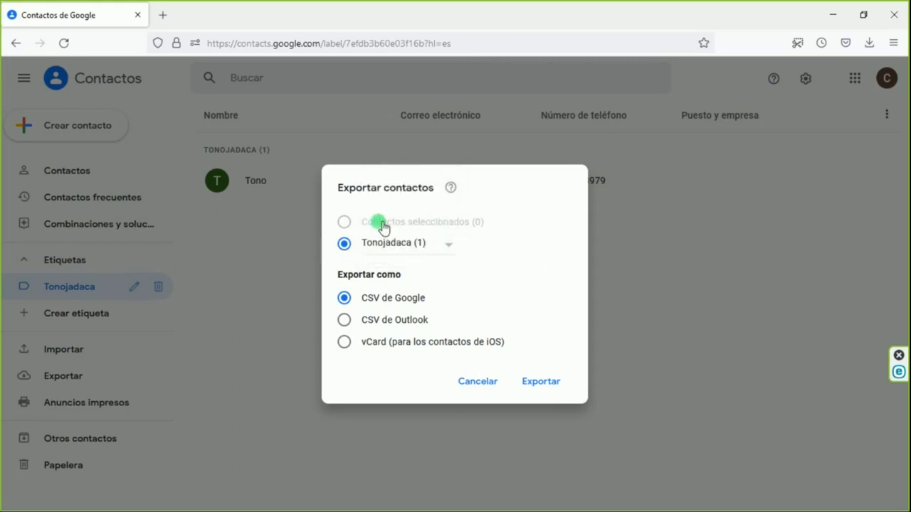
click(443, 247)
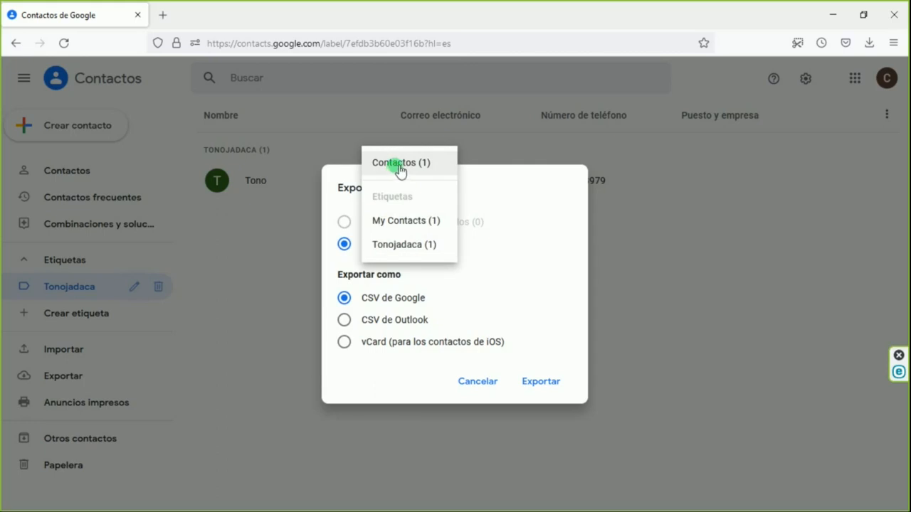
click(525, 238)
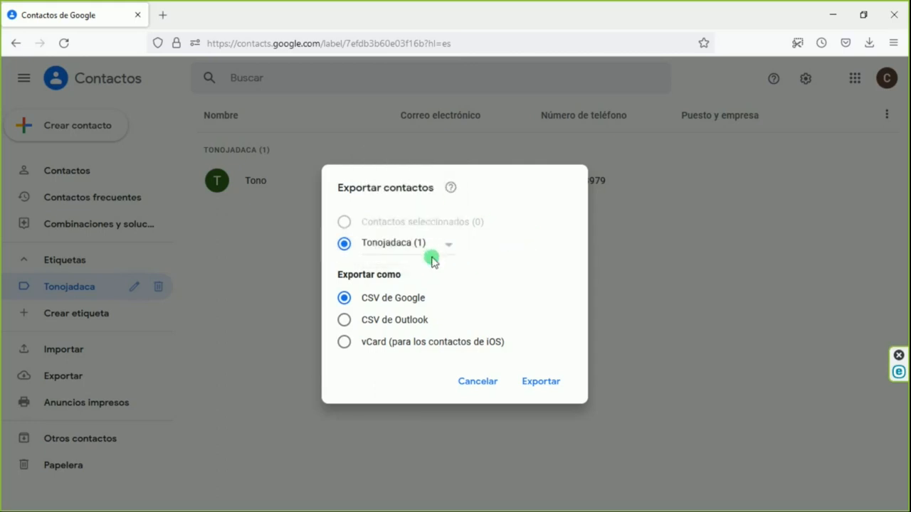
Compare the export formats and export the Tonojadaca contacts as a Google CSV file
mouse_move(416, 285)
mouse_down()
mouse_move(315, 311)
mouse_move(444, 377)
mouse_move(412, 285)
mouse_move(400, 283)
mouse_up()
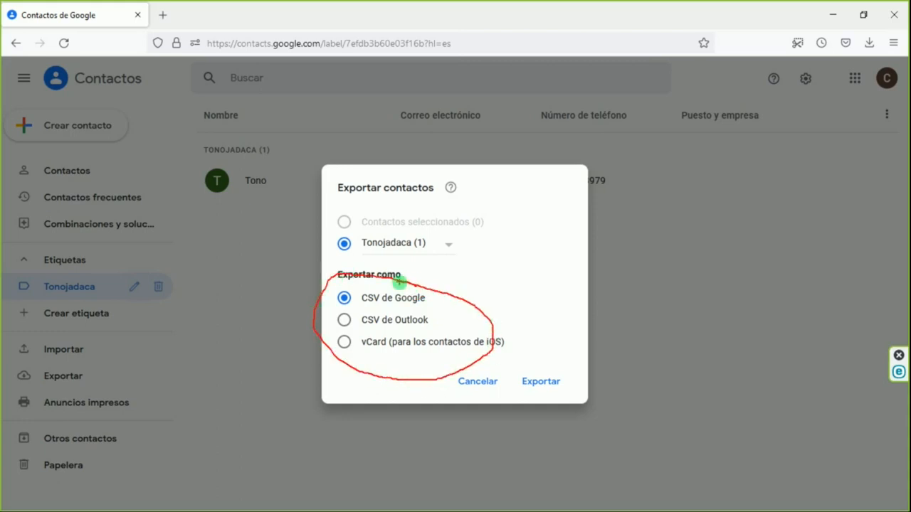
key(Escape)
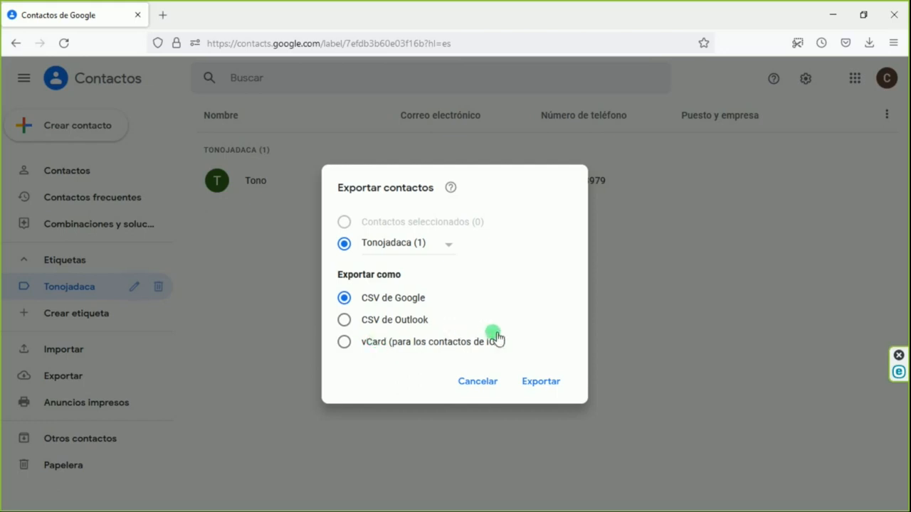
drag(427, 300, 470, 299)
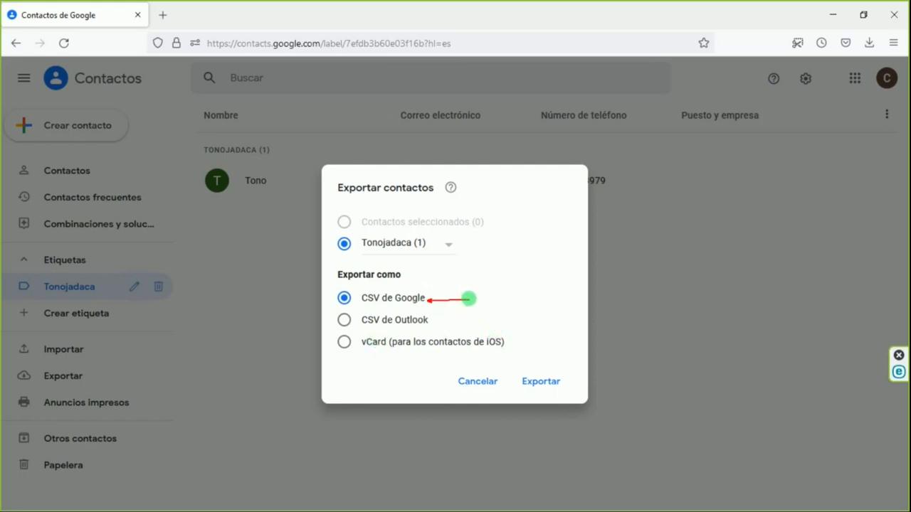
drag(437, 324, 484, 323)
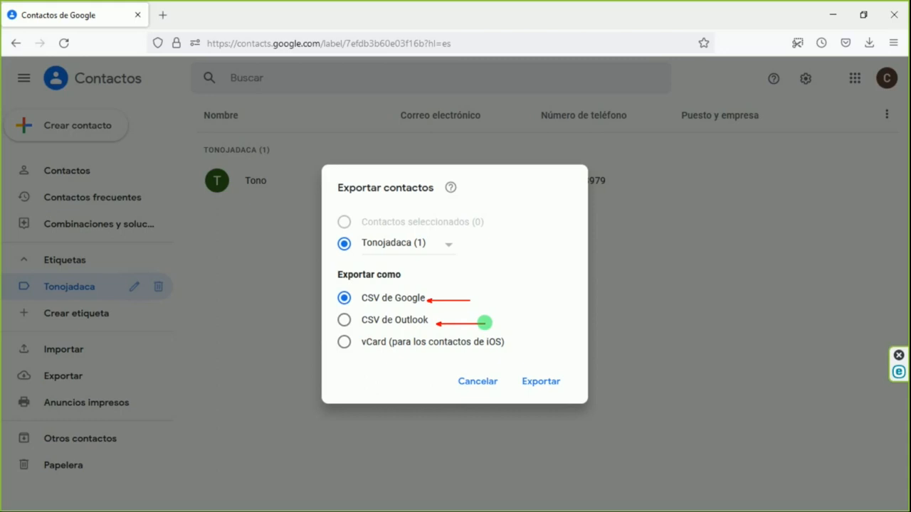
key(Escape)
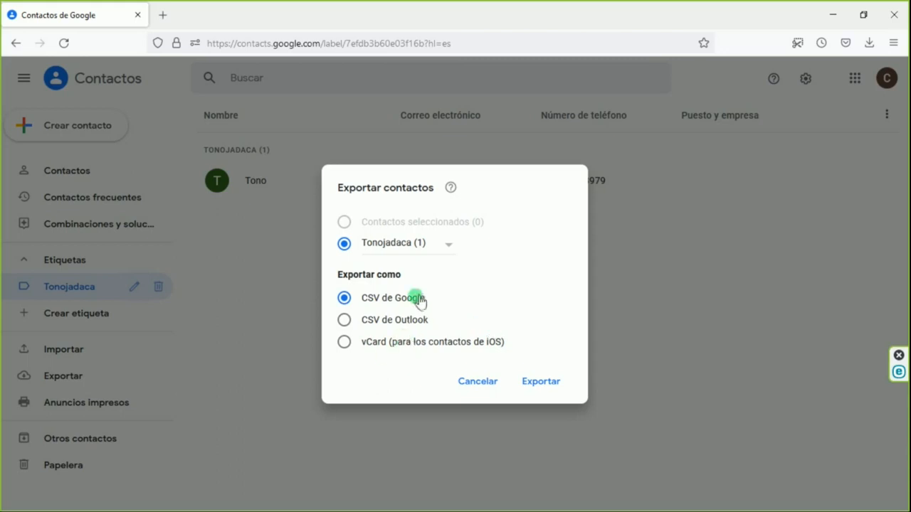
click(348, 324)
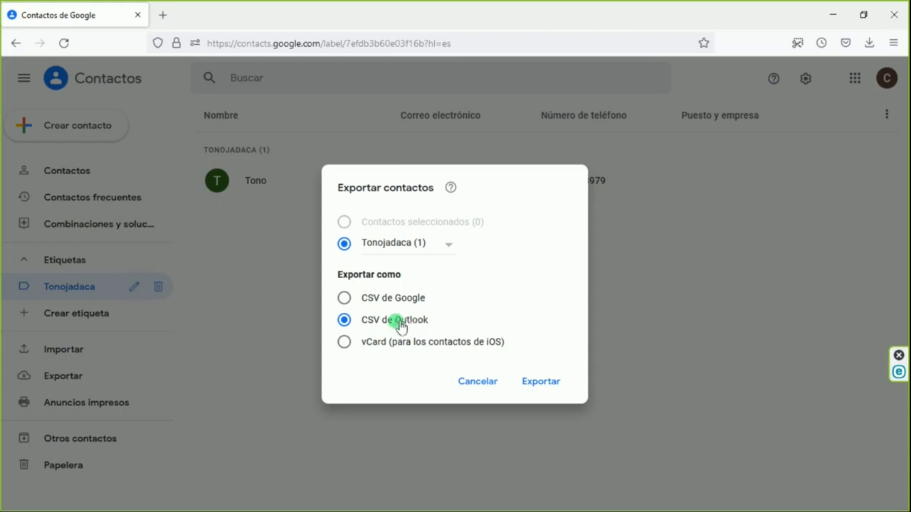
click(347, 347)
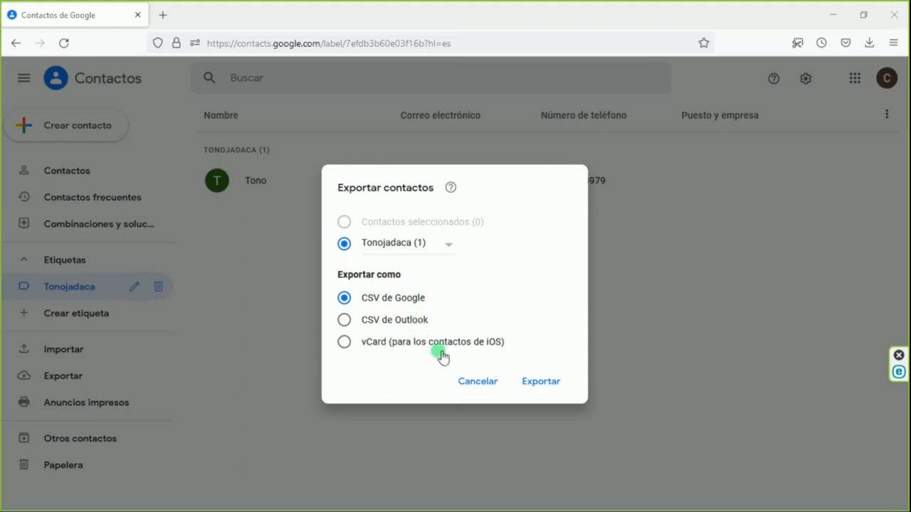
mouse_move(549, 362)
mouse_down()
mouse_move(545, 423)
mouse_move(549, 351)
mouse_up()
click(543, 382)
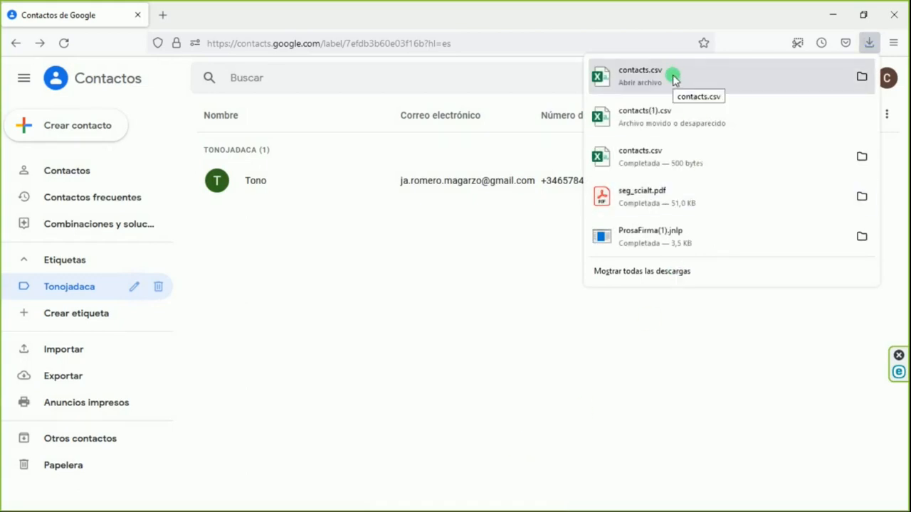
Show the downloaded contacts.csv in the Downloads folder and open the file in Excel
click(861, 77)
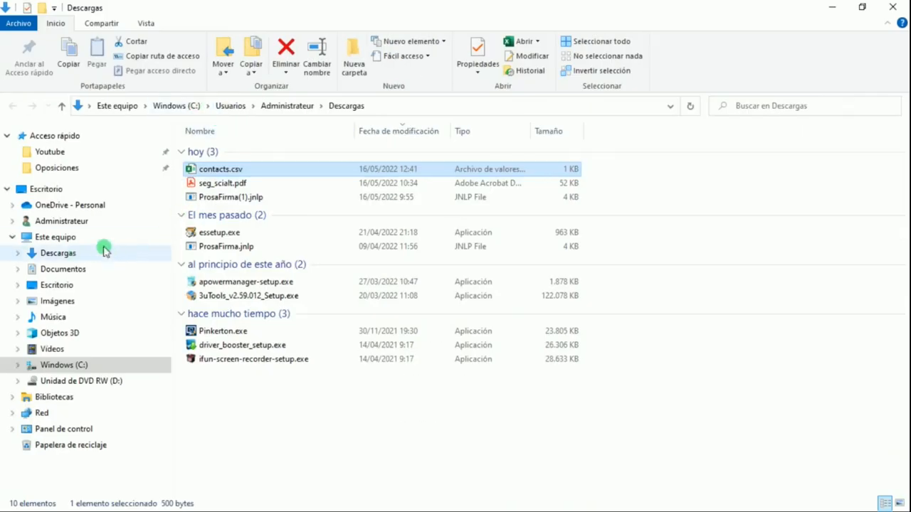
click(246, 170)
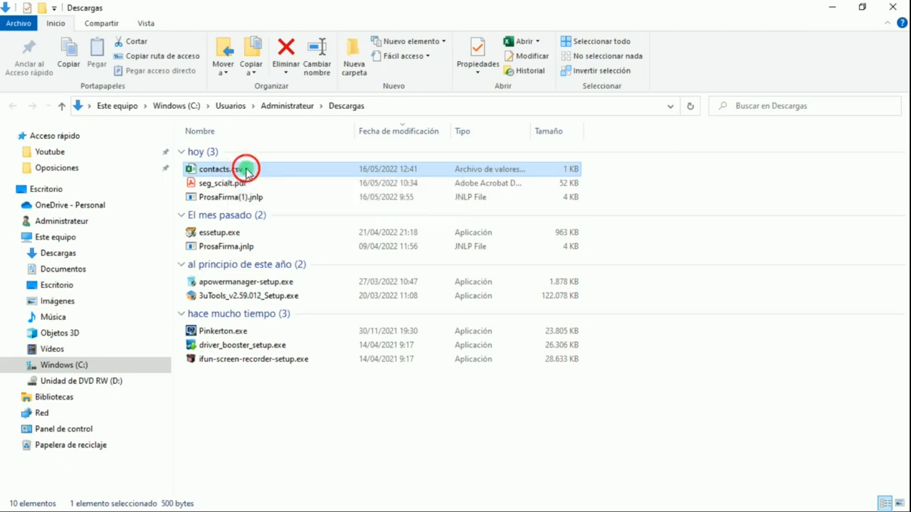
click(283, 173)
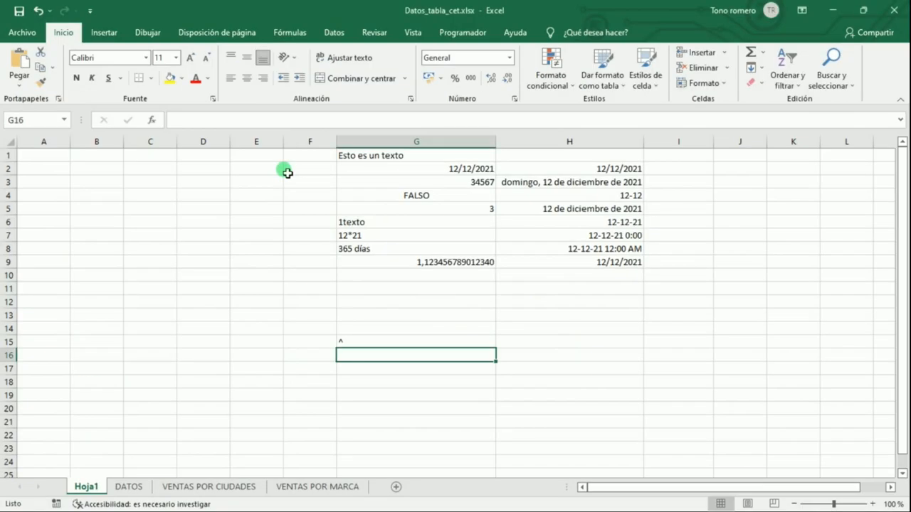
drag(287, 173, 287, 173)
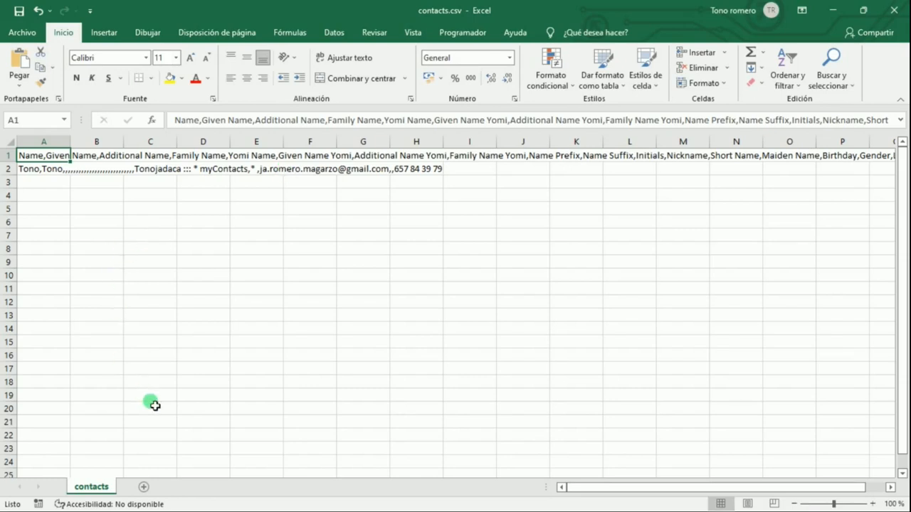
Examine the header row and the exported contact's row in contacts.csv
drag(693, 493, 638, 481)
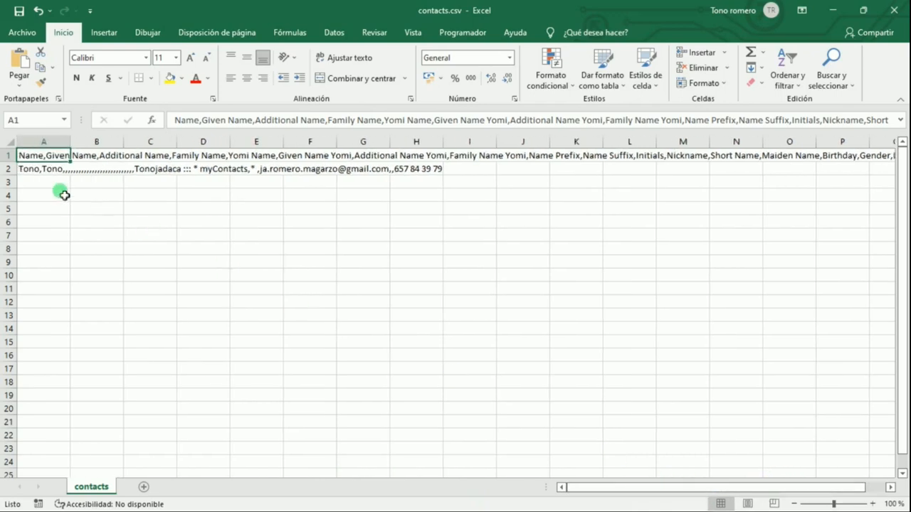
click(10, 171)
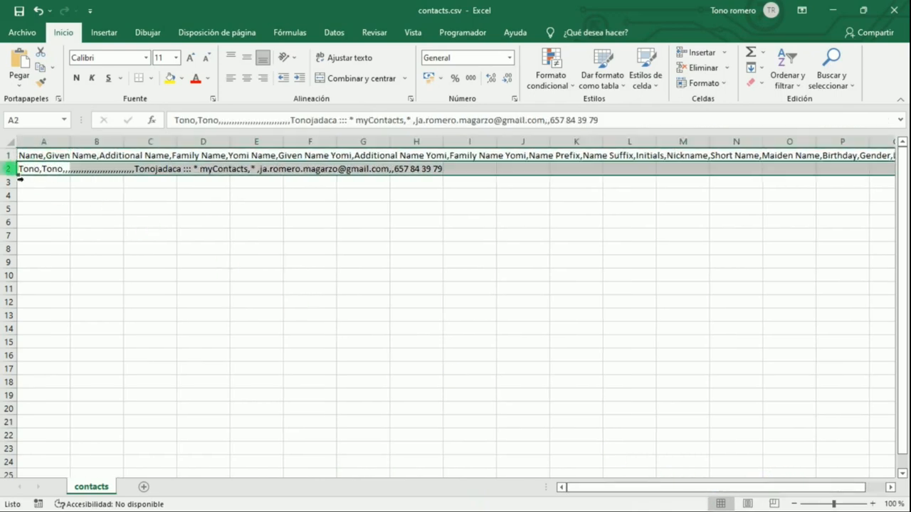
click(9, 183)
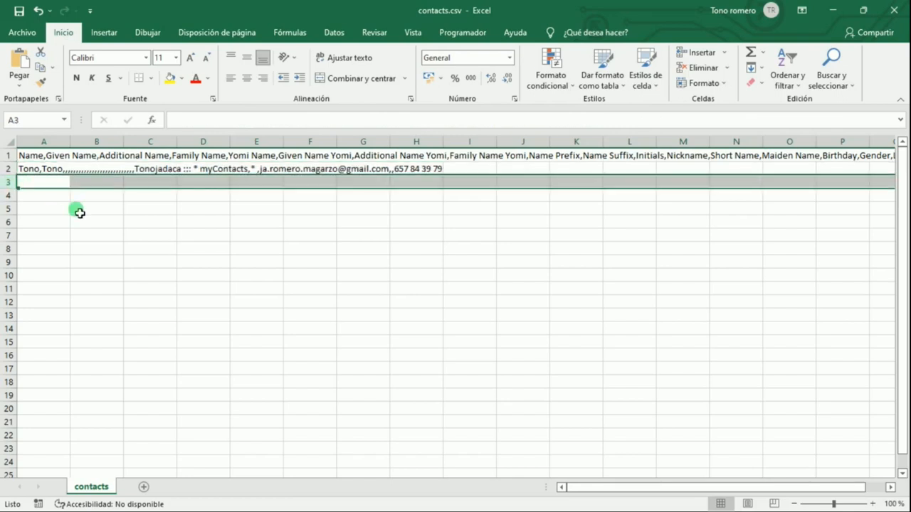
Close contacts.csv and the Datos_tabla_cet.xlsx workbook without saving changes
click(895, 13)
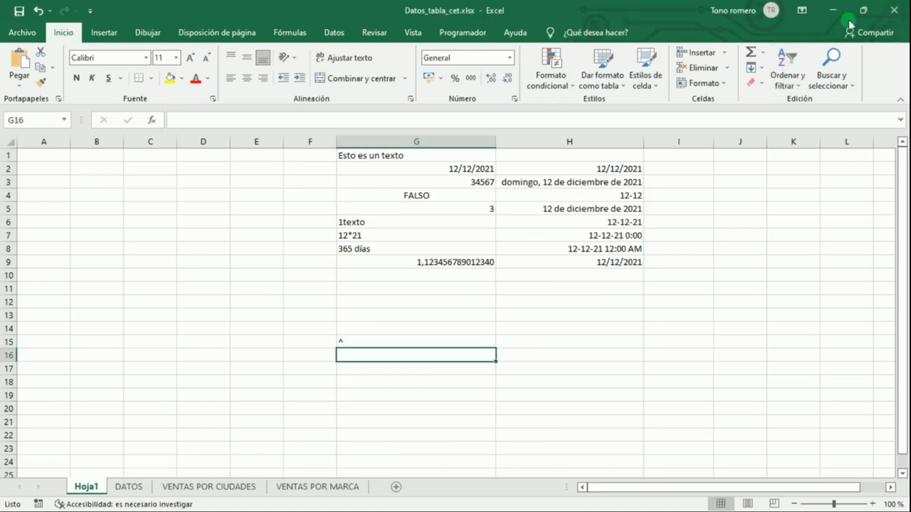
click(895, 10)
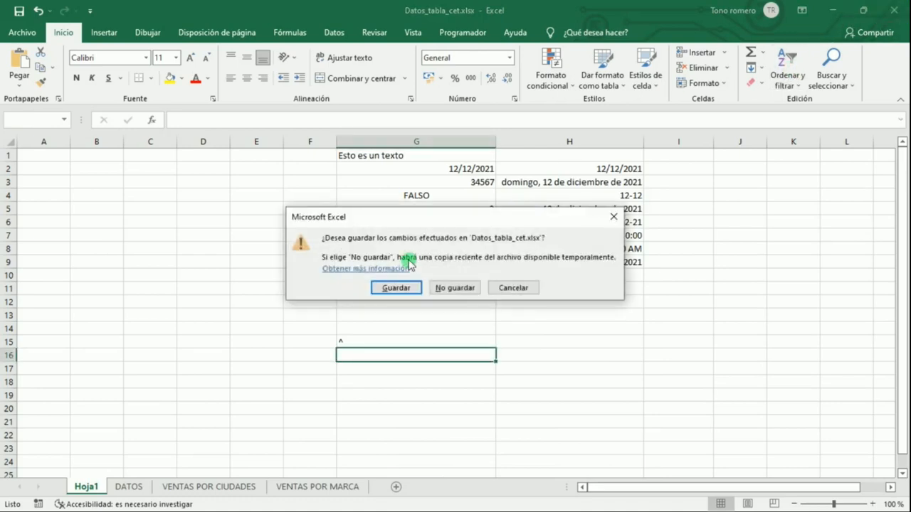
click(463, 286)
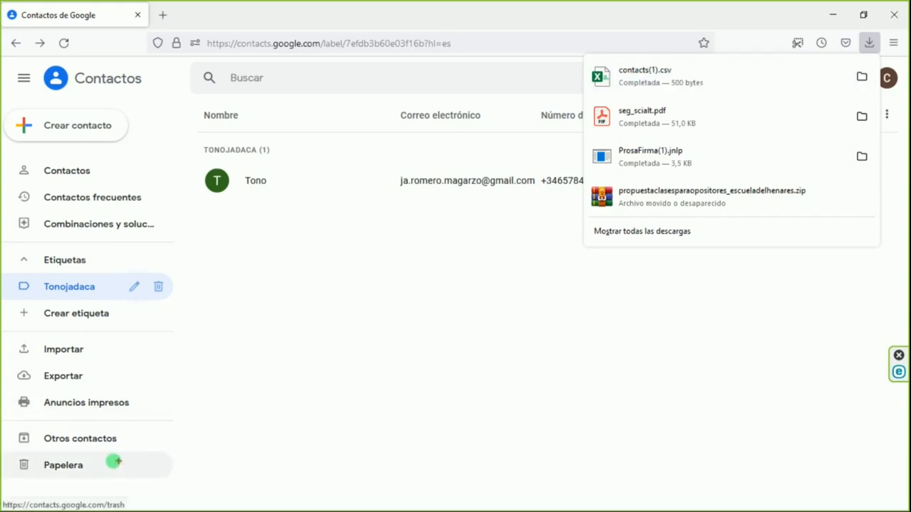
Return to the browser and display its list of recent downloads
mouse_move(86, 486)
mouse_down()
mouse_move(31, 474)
mouse_move(93, 509)
mouse_move(116, 470)
mouse_move(76, 480)
mouse_up()
key(Escape)
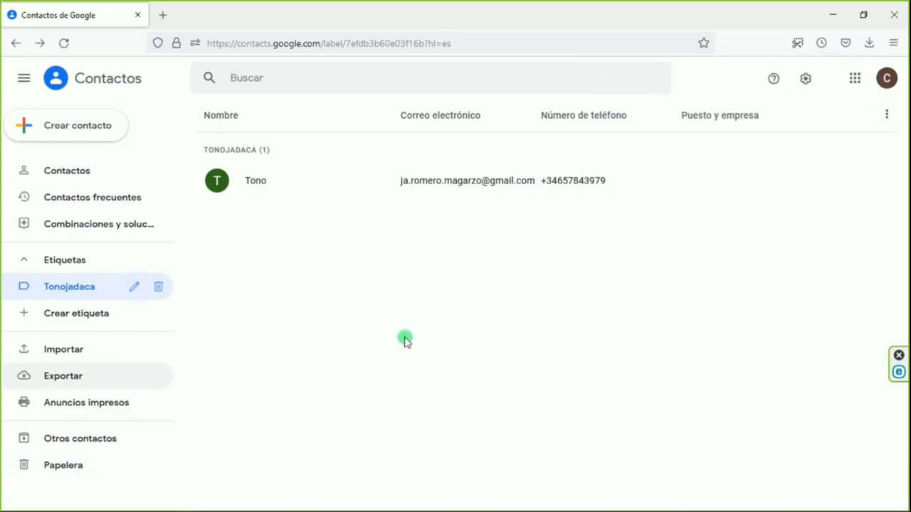
click(869, 43)
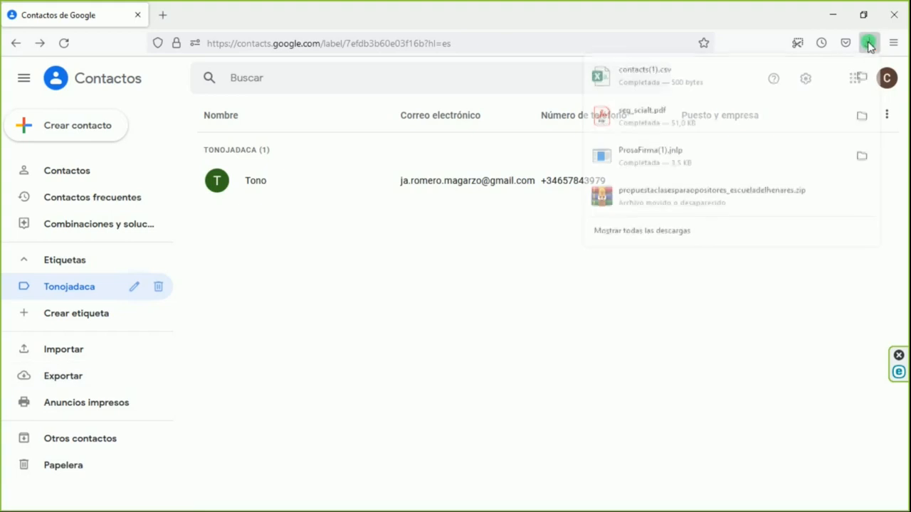
Open the downloaded contacts(1).csv from the Downloads folder in Excel and examine its header row and contact row
click(861, 76)
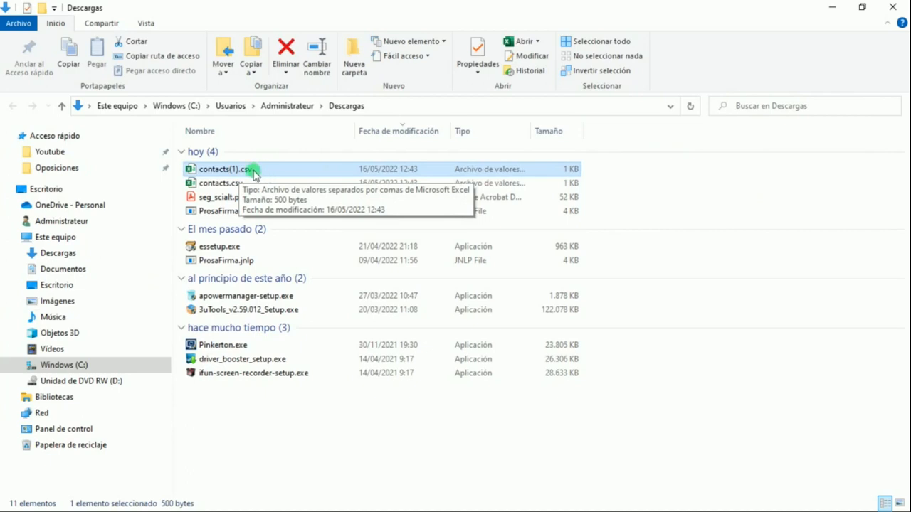
double_click(270, 170)
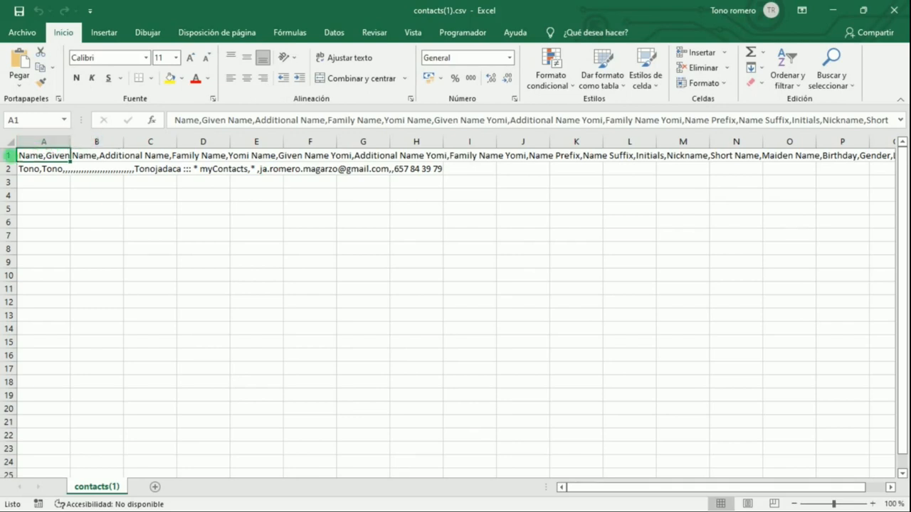
click(9, 155)
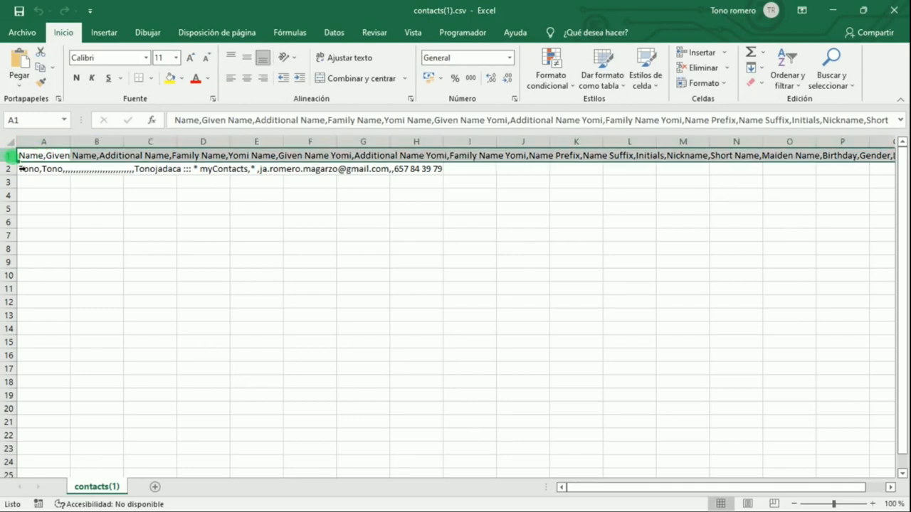
click(8, 171)
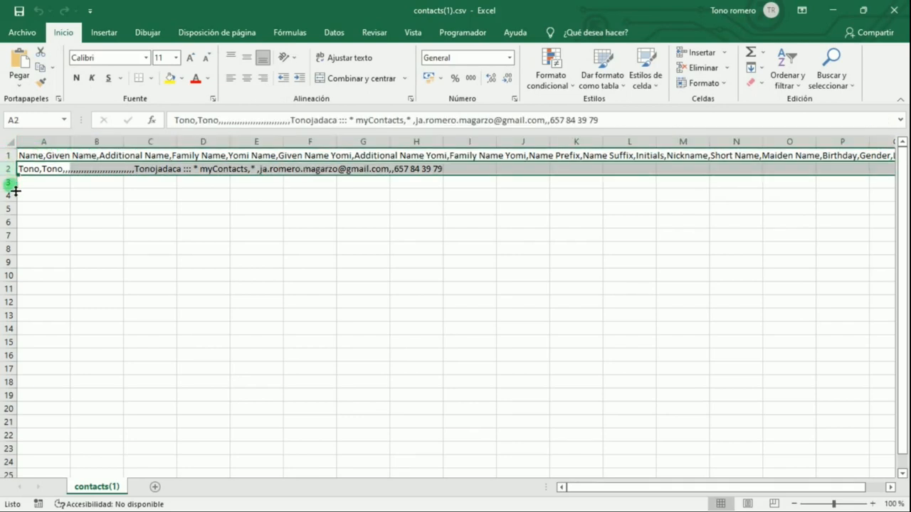
drag(15, 190, 12, 186)
drag(13, 205, 10, 213)
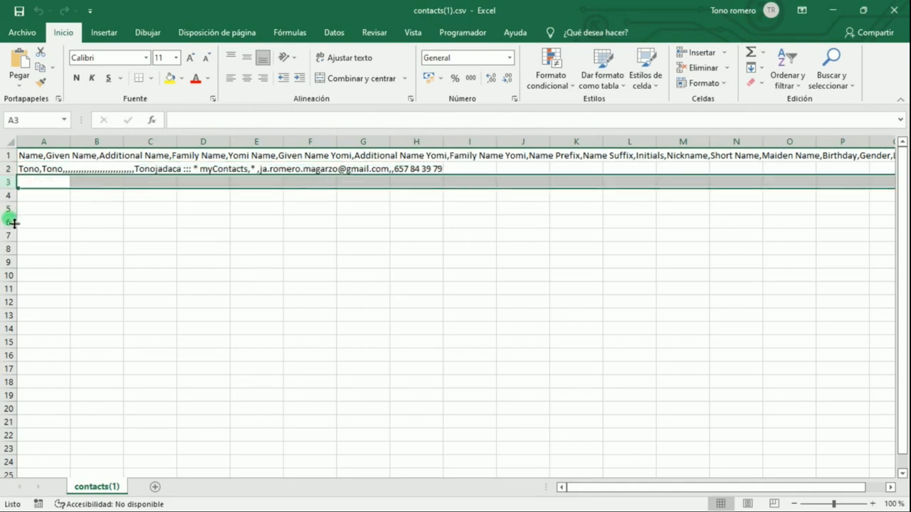
click(61, 211)
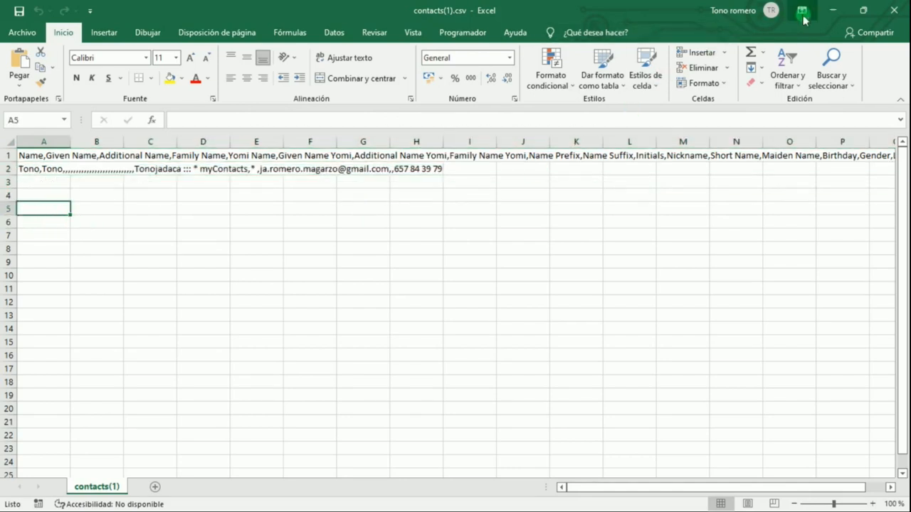
Close contacts(1).csv and minimize the Downloads folder window to return to Google Contacts in the browser
click(893, 11)
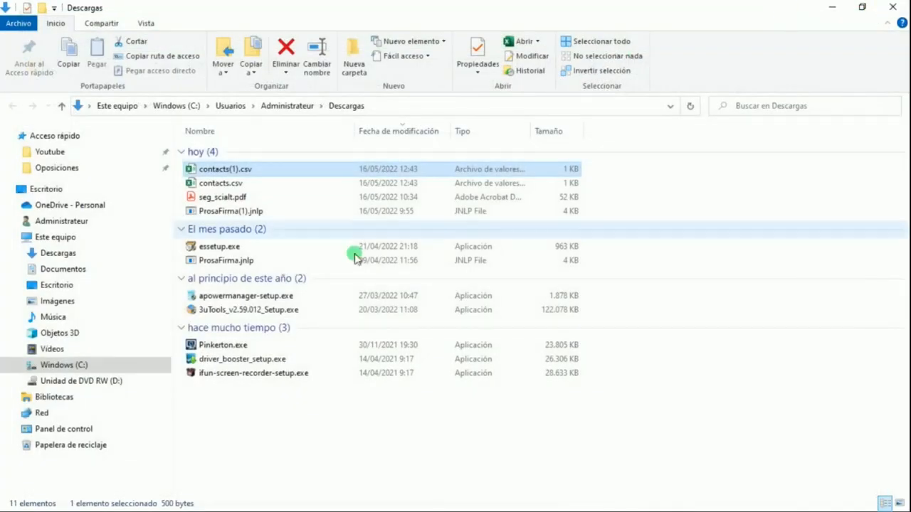
click(831, 10)
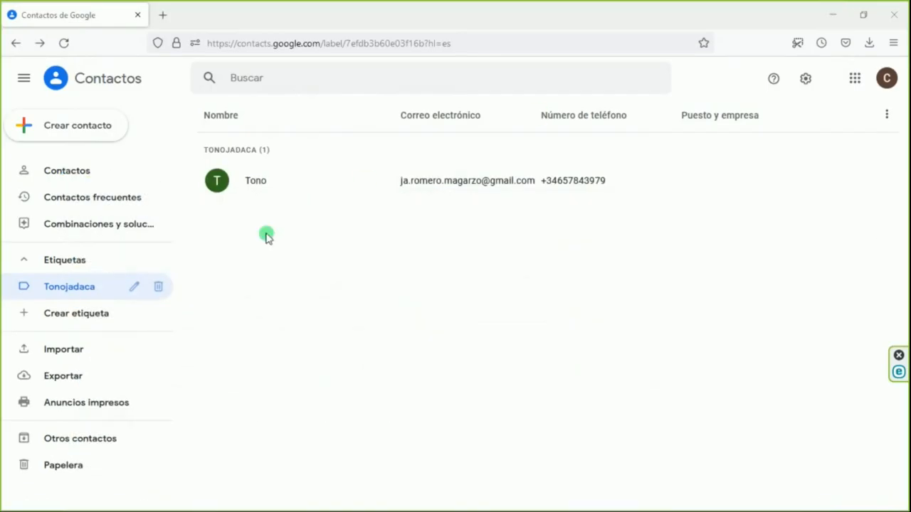
Start a contact import for the Tonojadaca label and choose contacts(1).csv from the Downloads folder as the source file
click(74, 355)
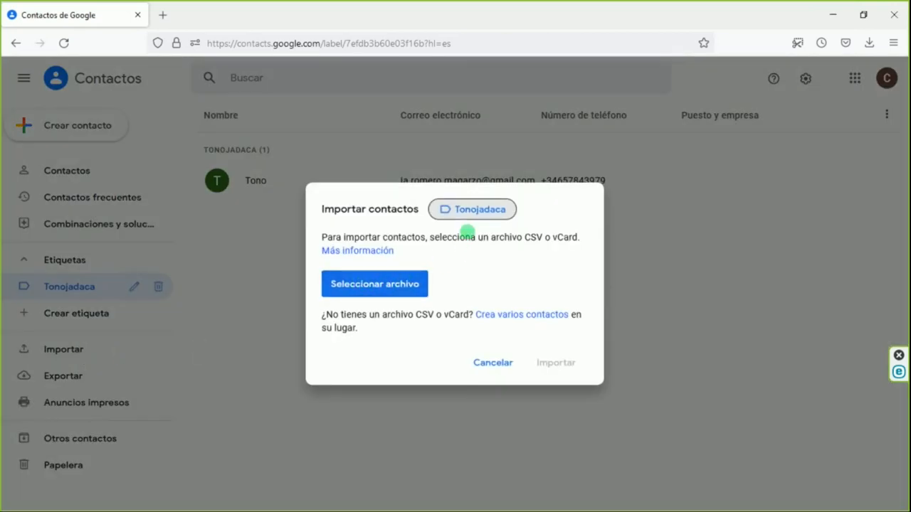
click(389, 285)
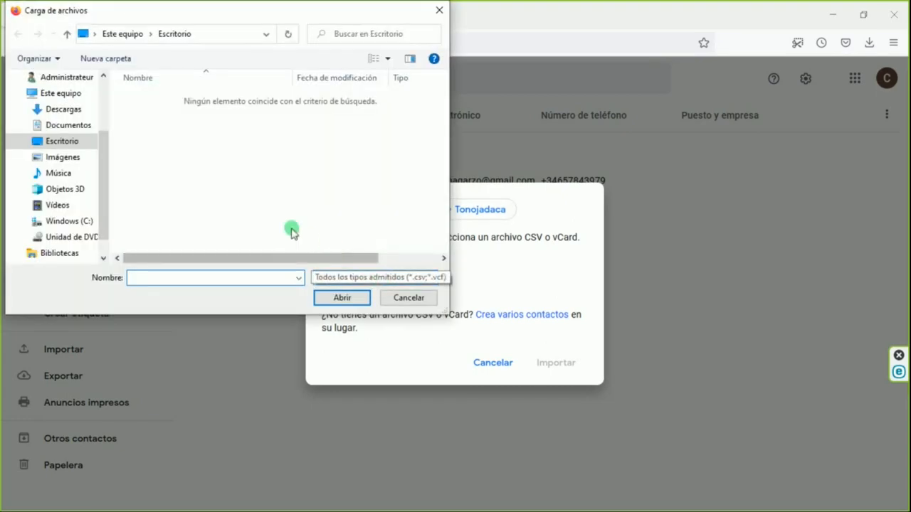
click(66, 113)
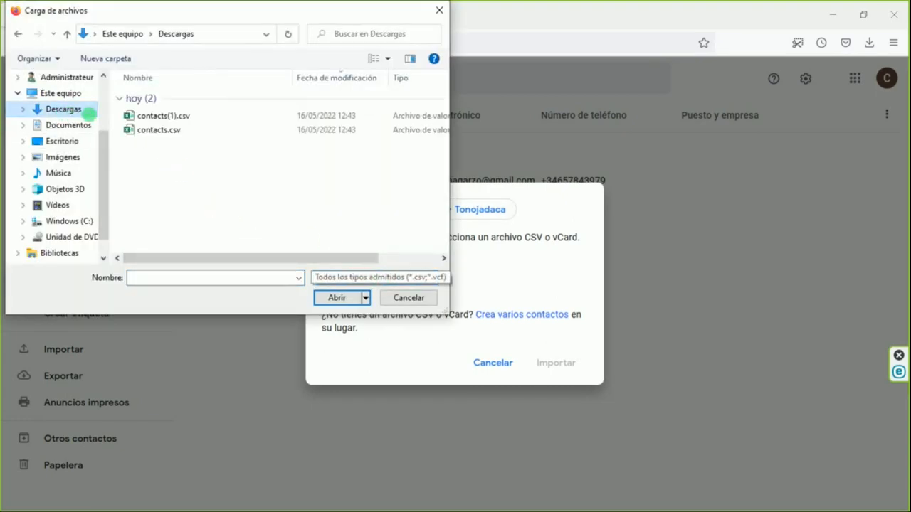
click(170, 118)
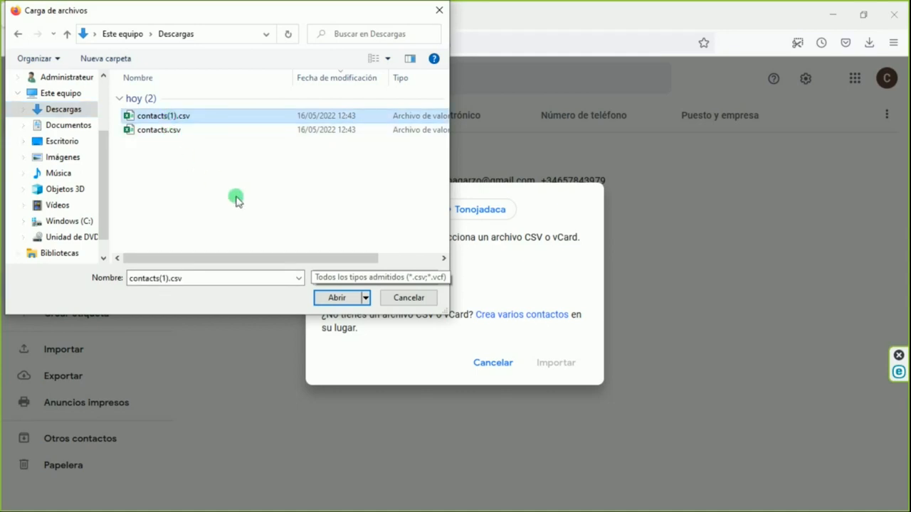
click(336, 299)
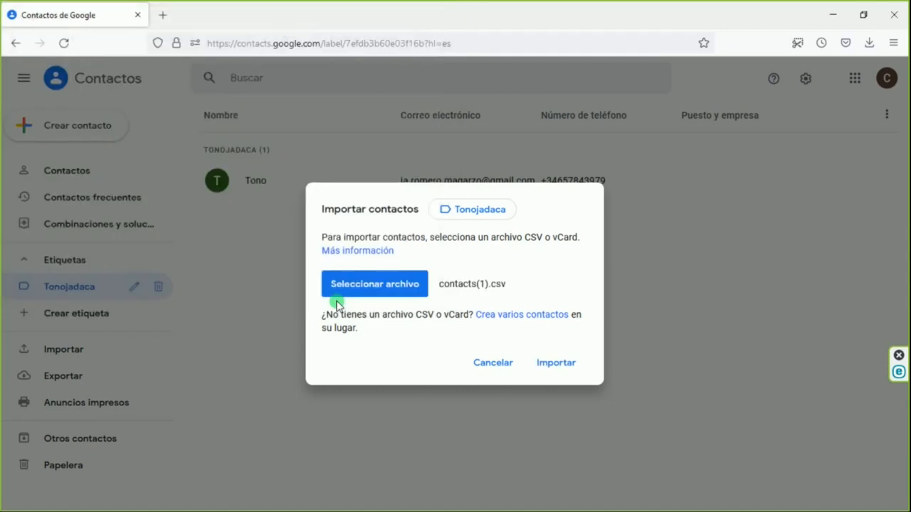